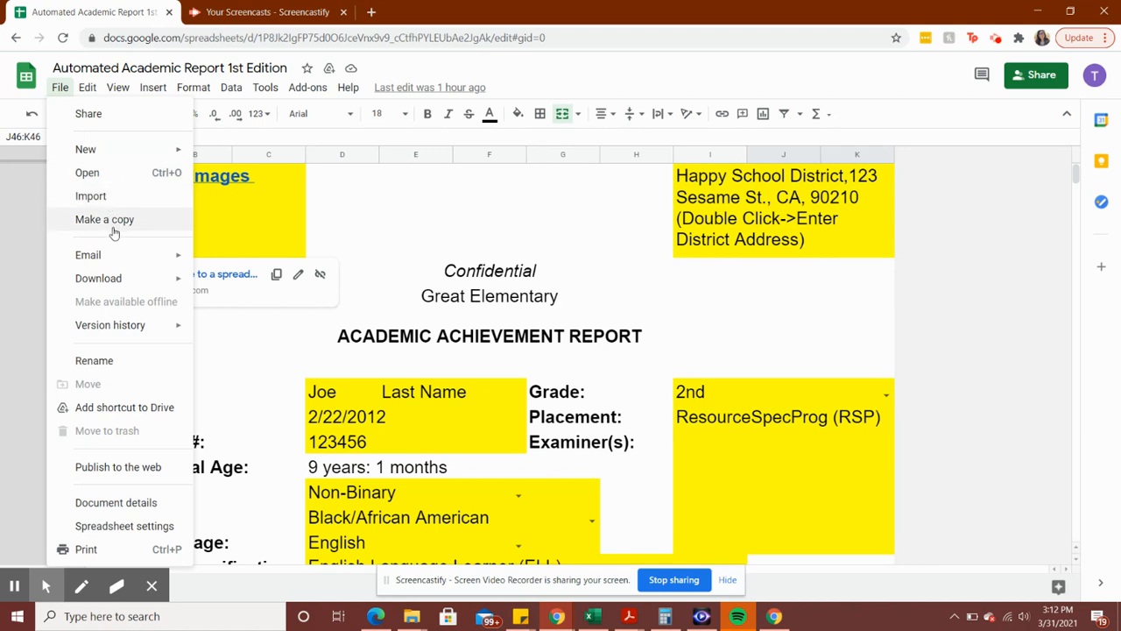
Review the sheet title, report heading, image link, district address and Confidential row
left_click(393, 253)
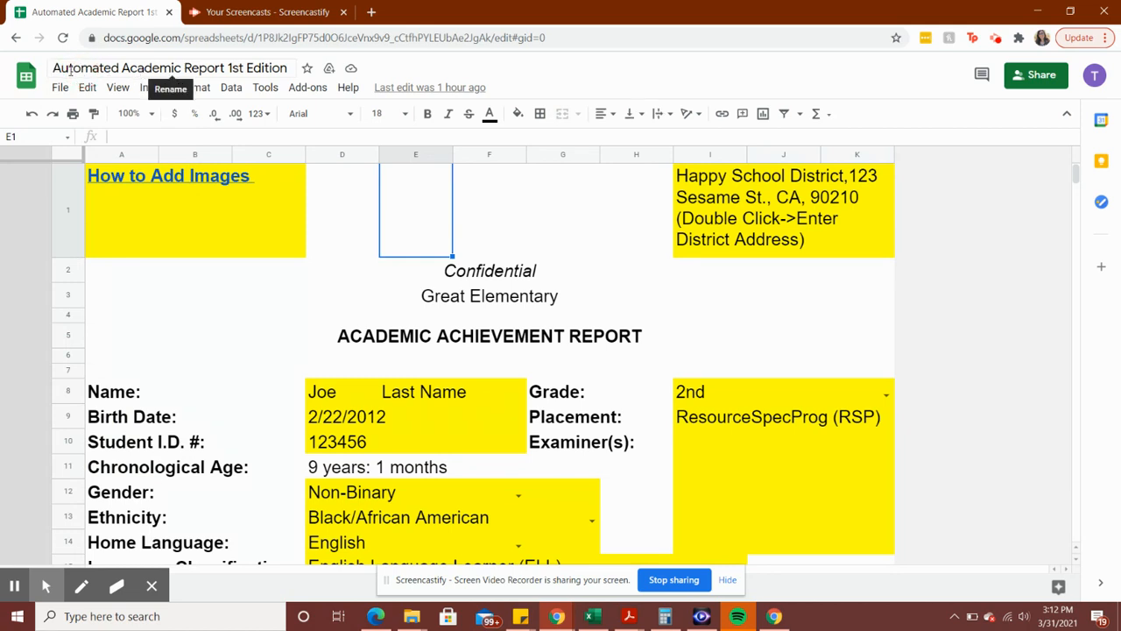
left_click(143, 69)
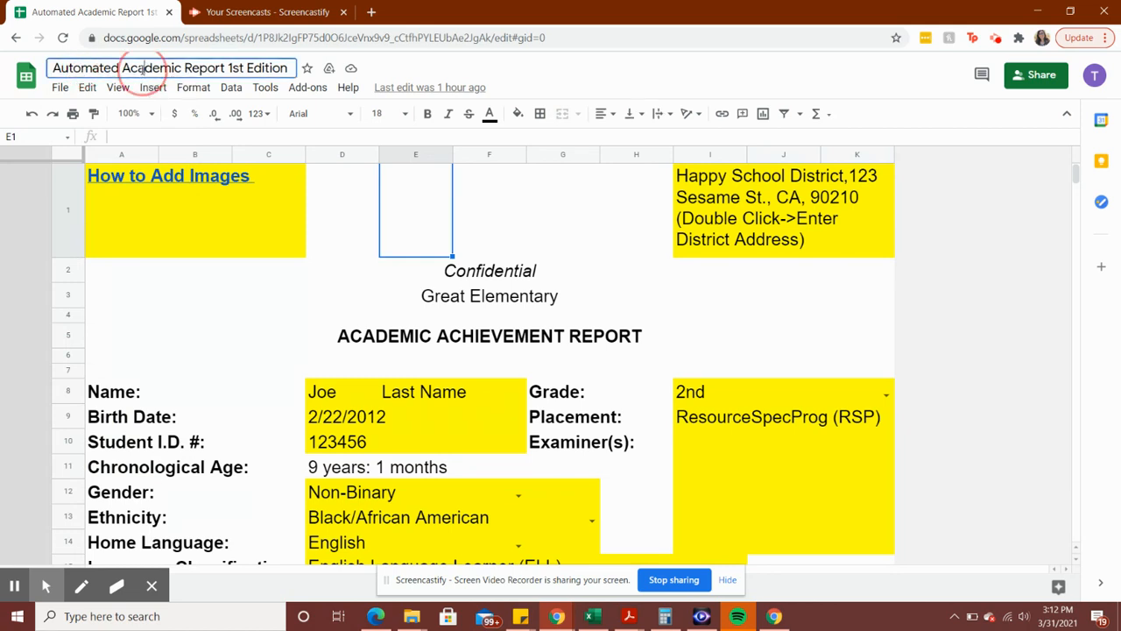
left_click(249, 329)
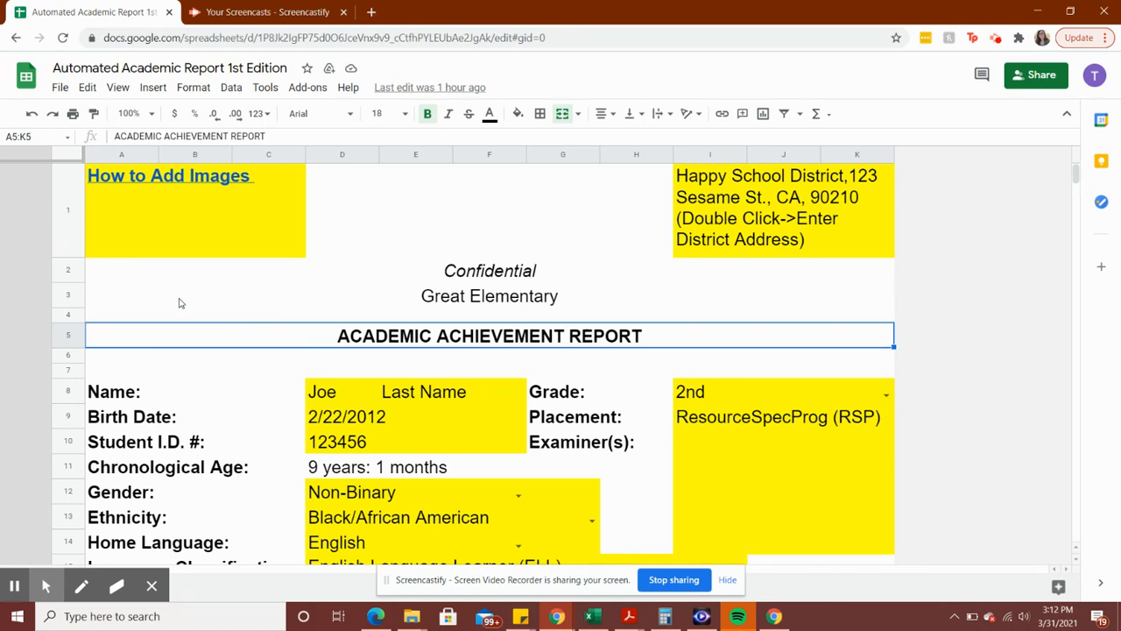
left_click(272, 225)
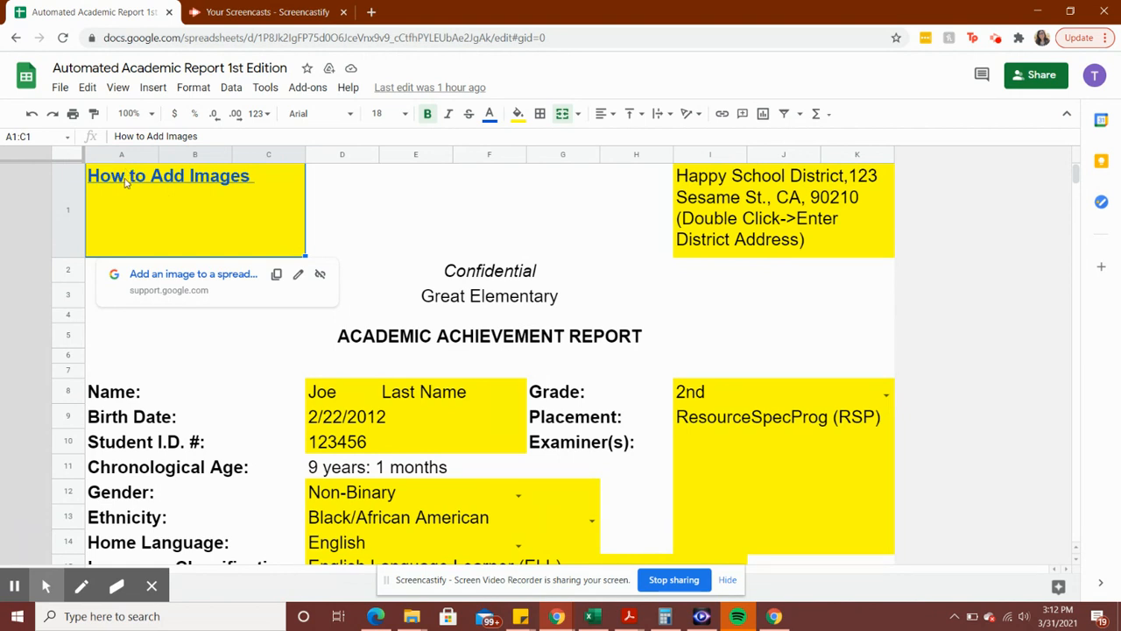
left_click(795, 196)
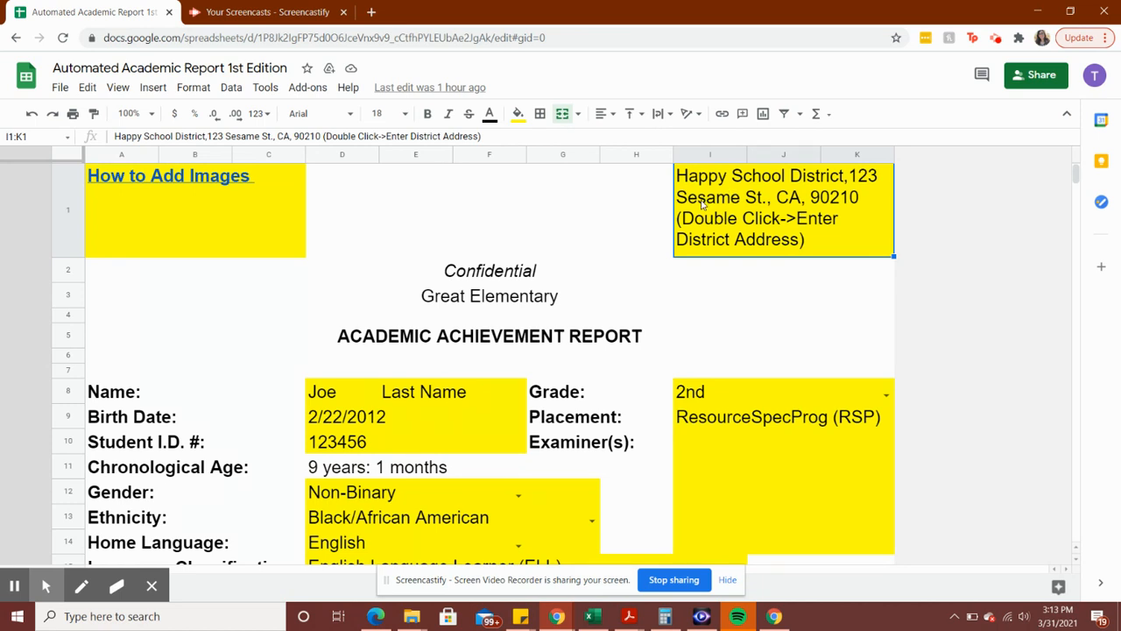
left_click(240, 264)
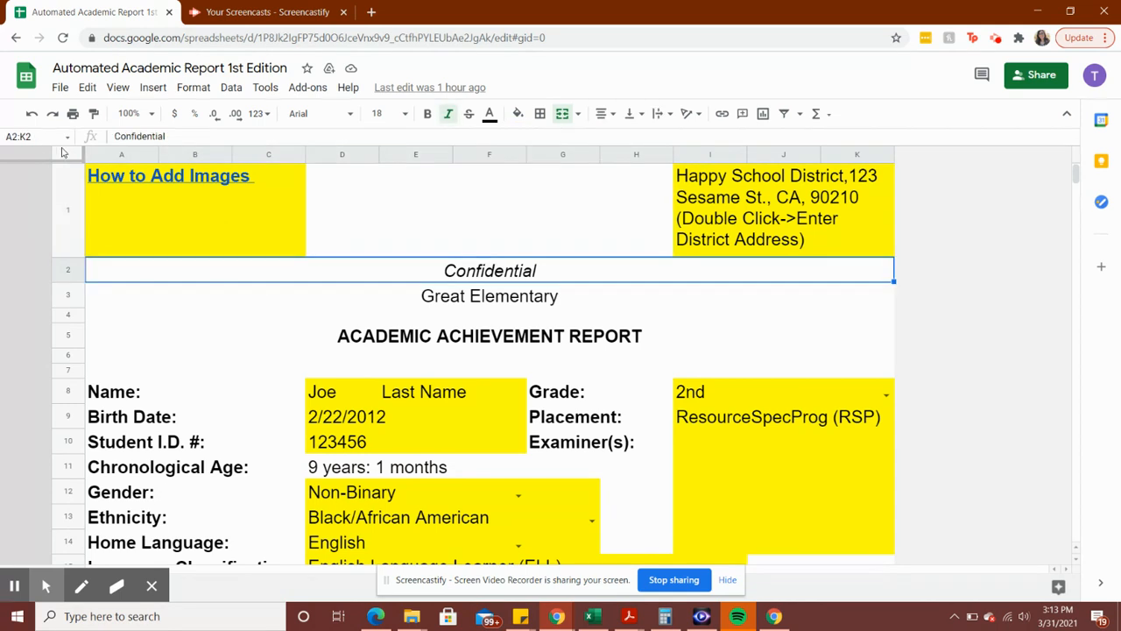
Select the whole sheet, look at the formatting options, then clear the selection
left_click(63, 154)
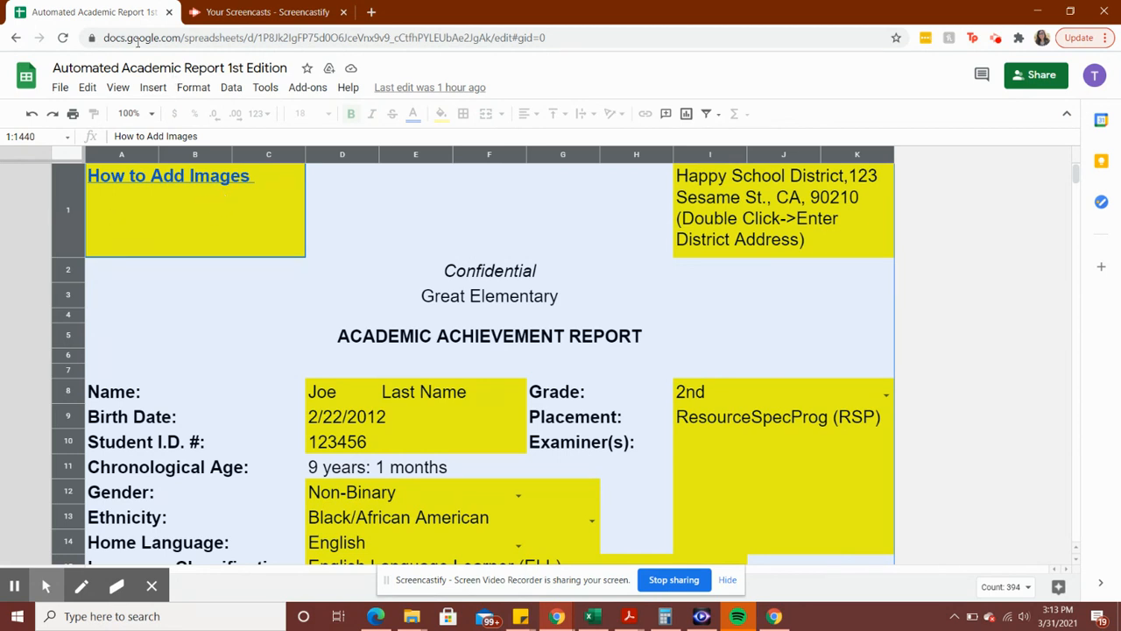
left_click(198, 89)
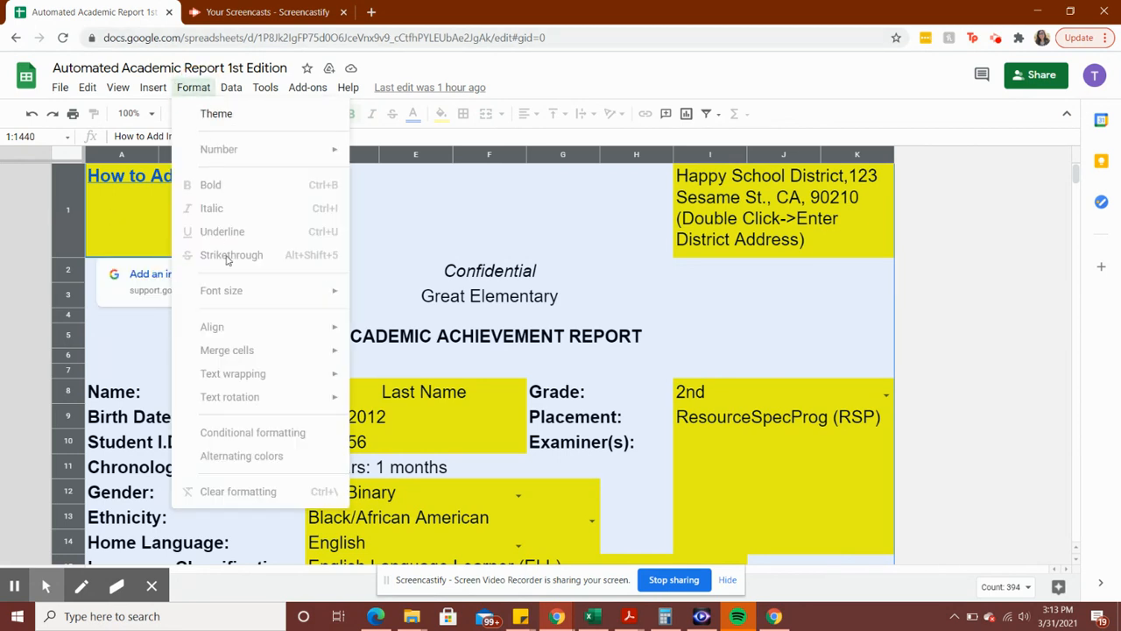
left_click(415, 272)
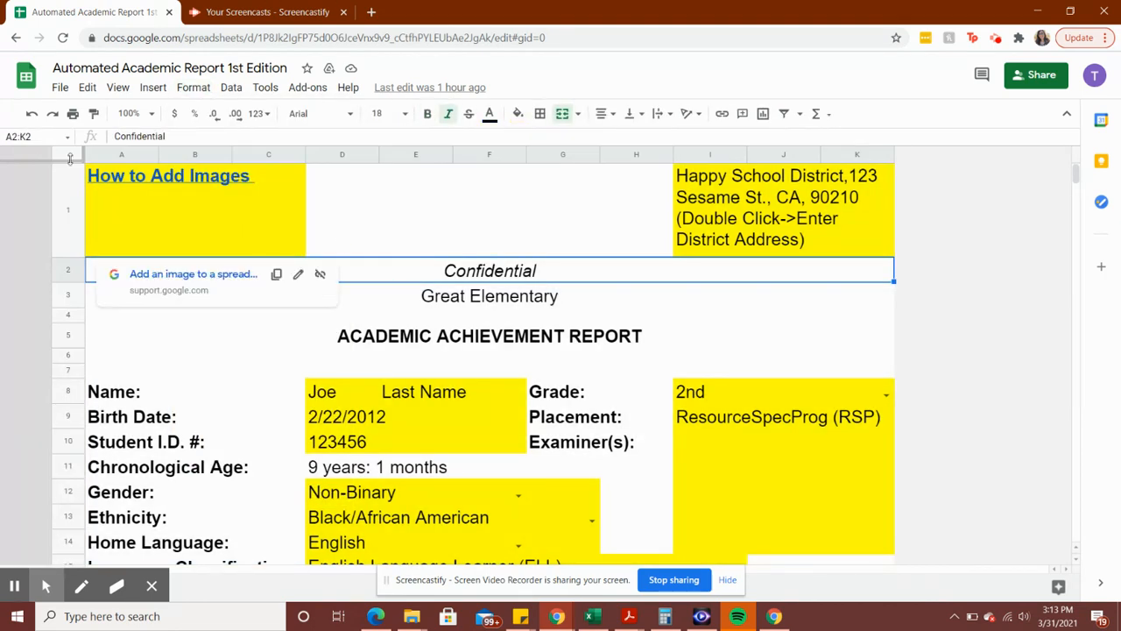
left_click(375, 222)
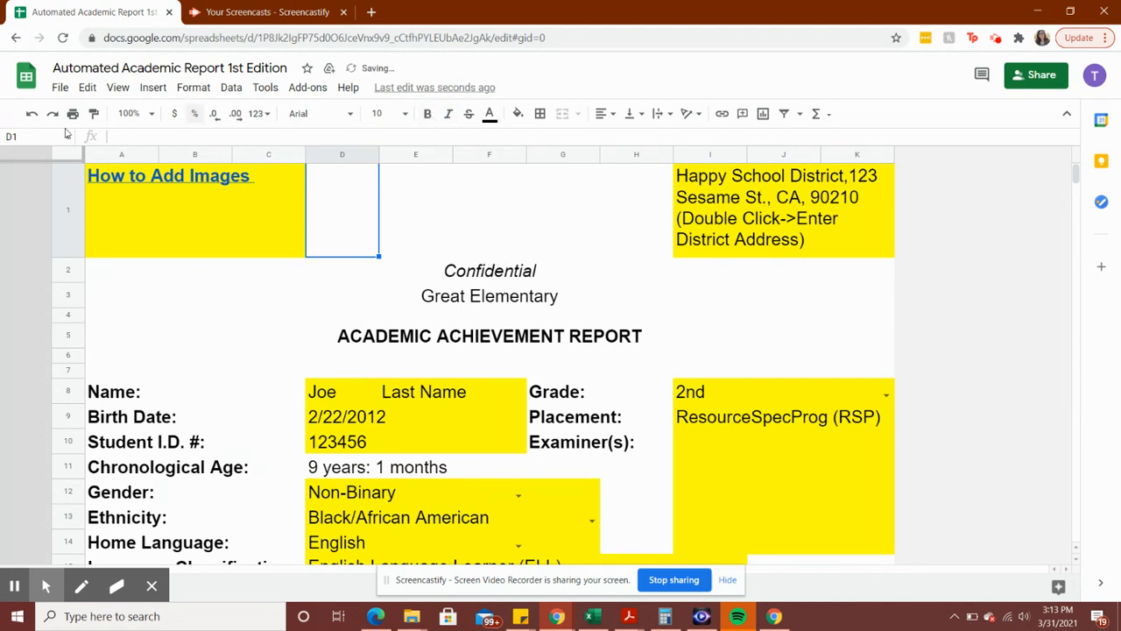
left_click(66, 156)
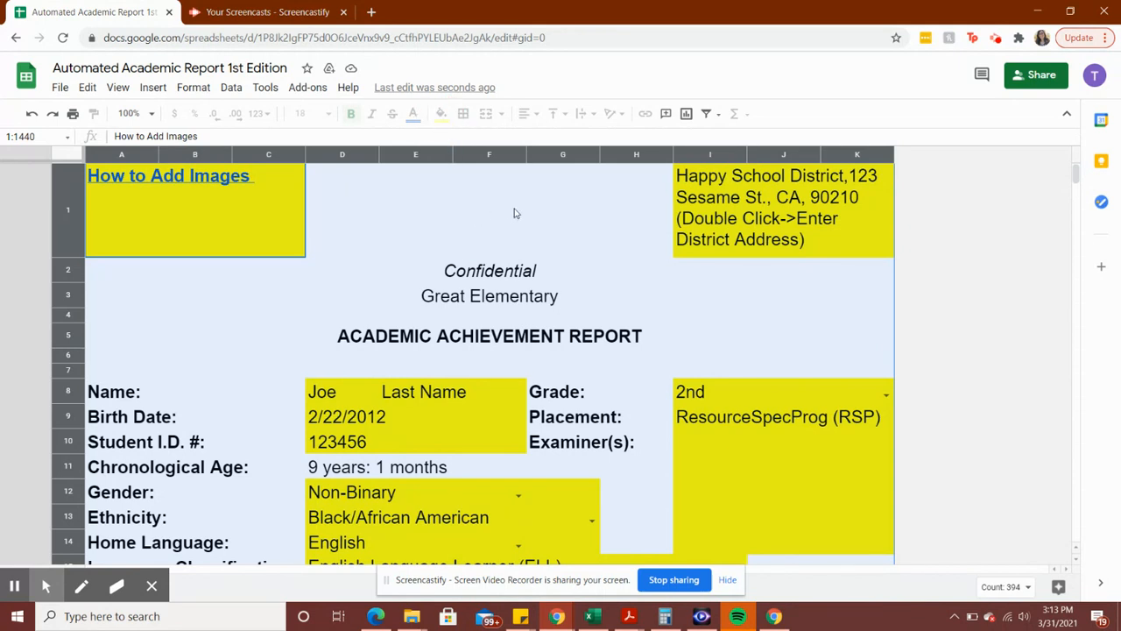
left_click(349, 283)
left_click(225, 290)
Type the student's new first name into cell D8, replacing the sample name
scroll(225, 293, "down", 2)
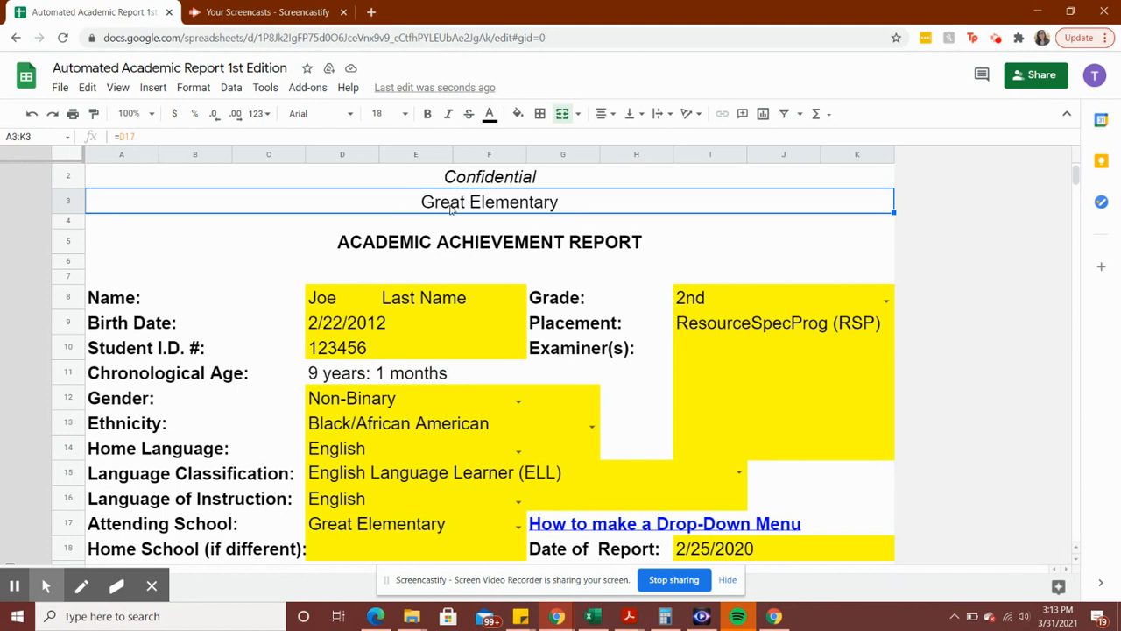
scroll(480, 268, "down", 1)
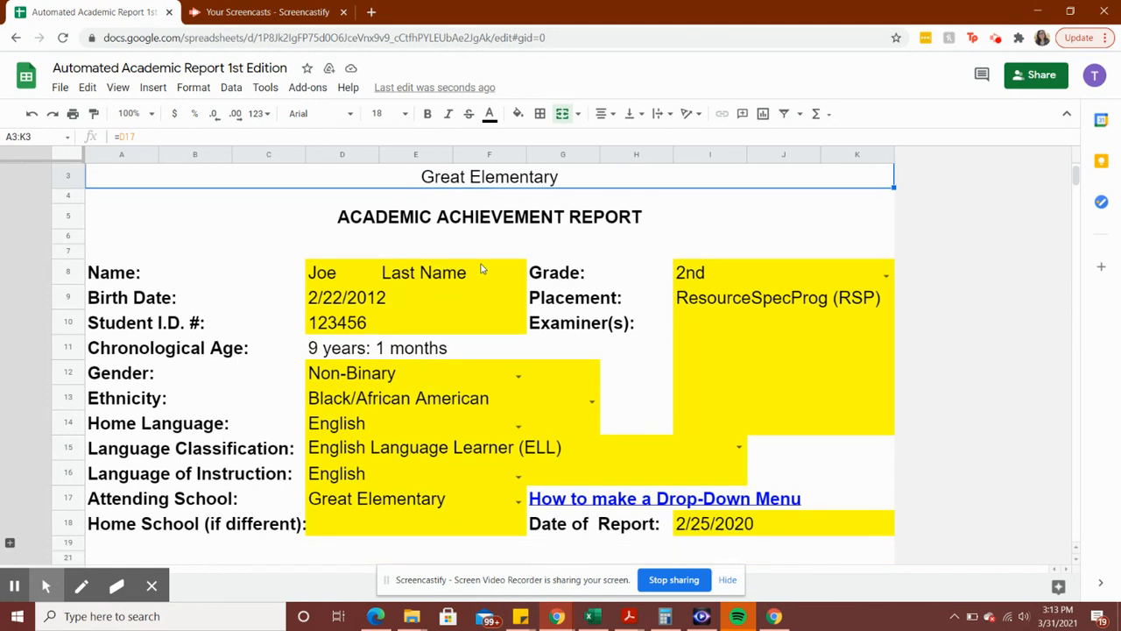
scroll(480, 268, "down", 1)
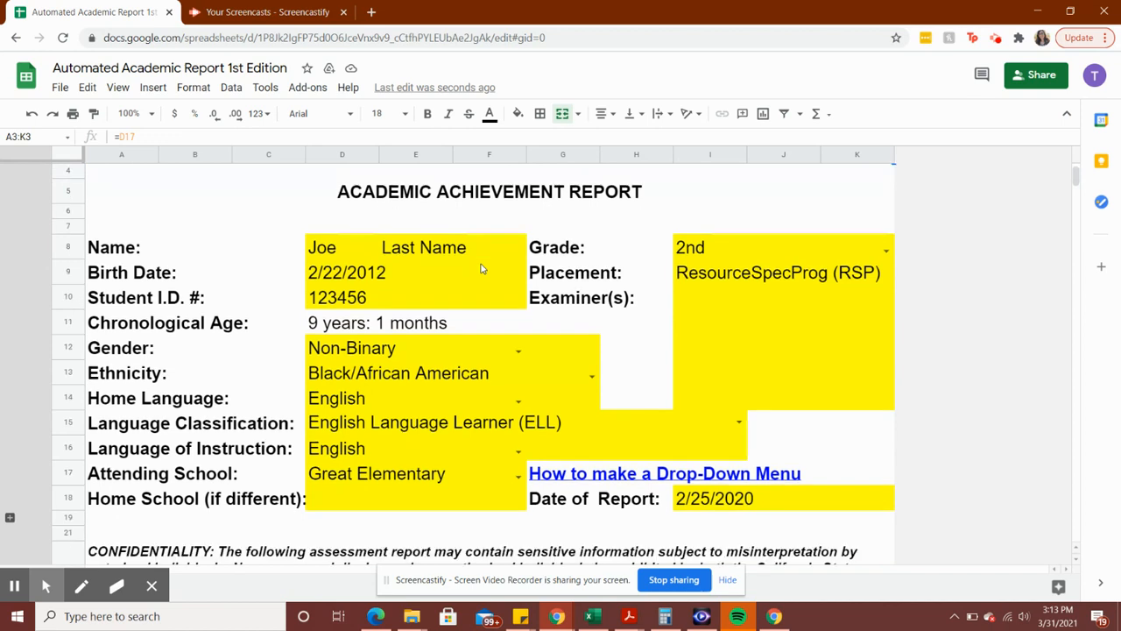
left_click(342, 251)
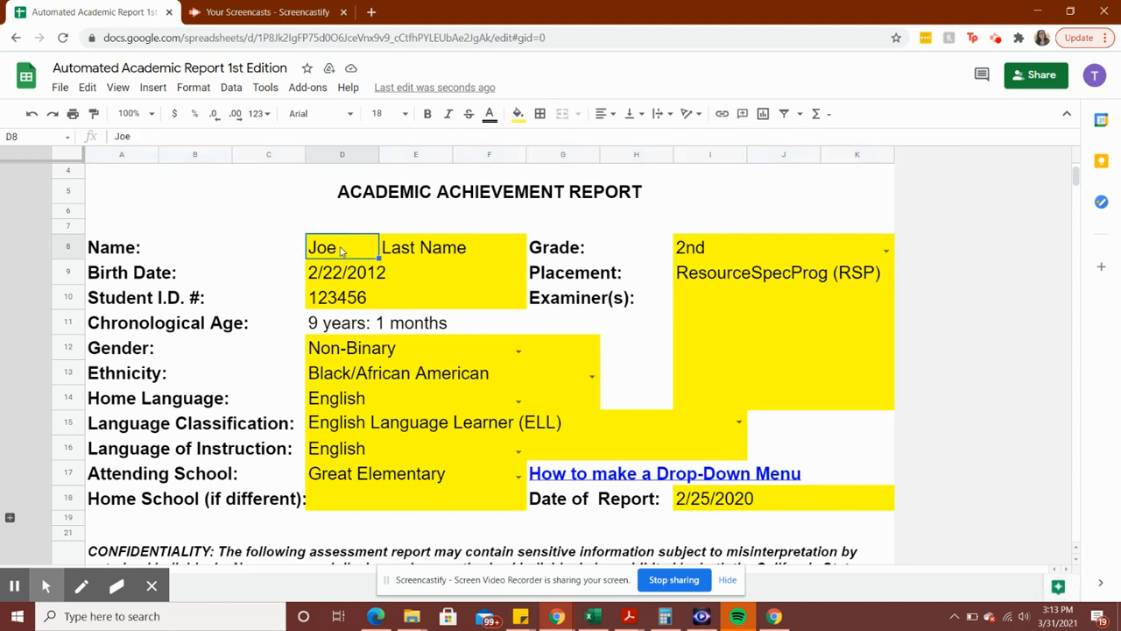
type("JOhn")
key("BackSpace")
key("BackSpace")
key("BackSpace")
type("oh")
type("hn")
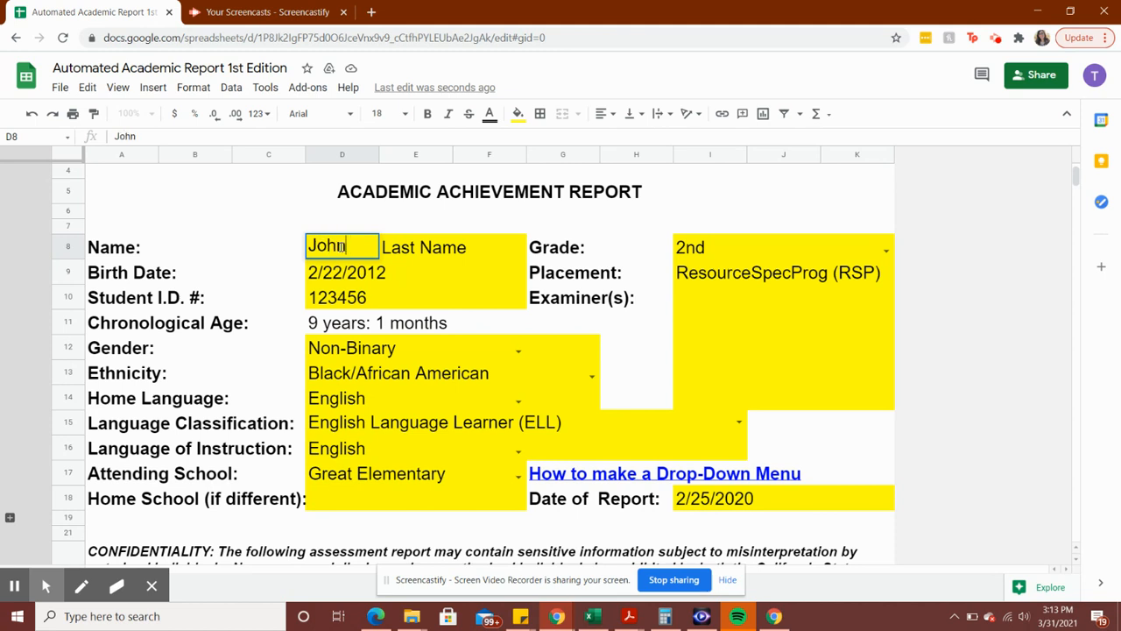
left_click(344, 299)
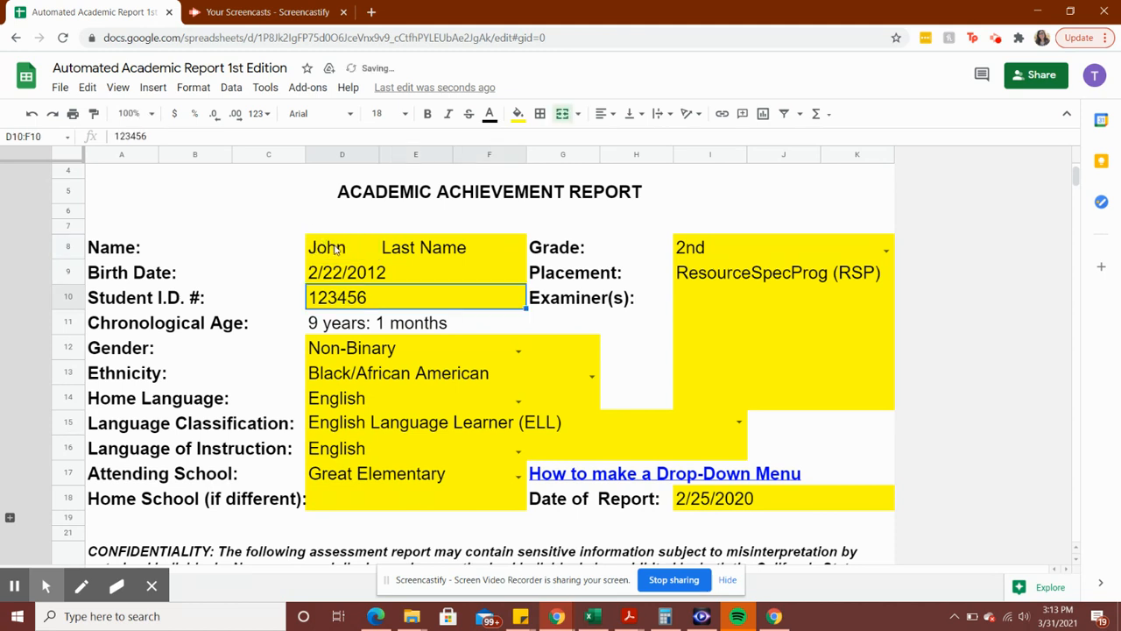
Compare first-name cell D8 with the merged Last Name cell E8:F8 and bring up the merge options
left_click(338, 250)
left_click(420, 248)
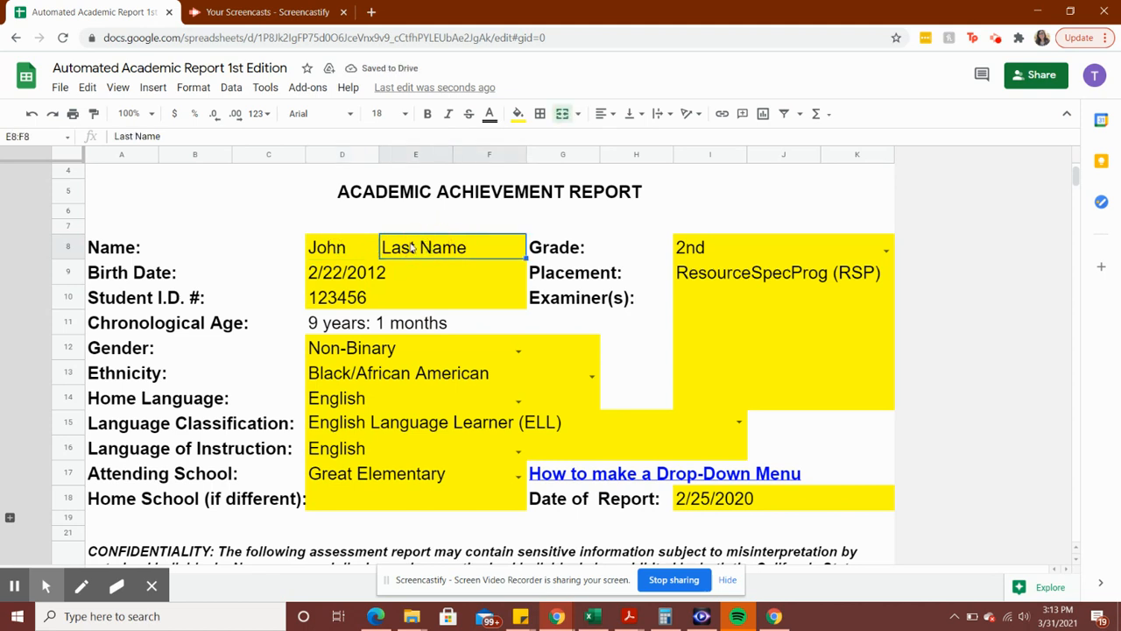
left_click(335, 246)
left_click(434, 252)
left_click(347, 251)
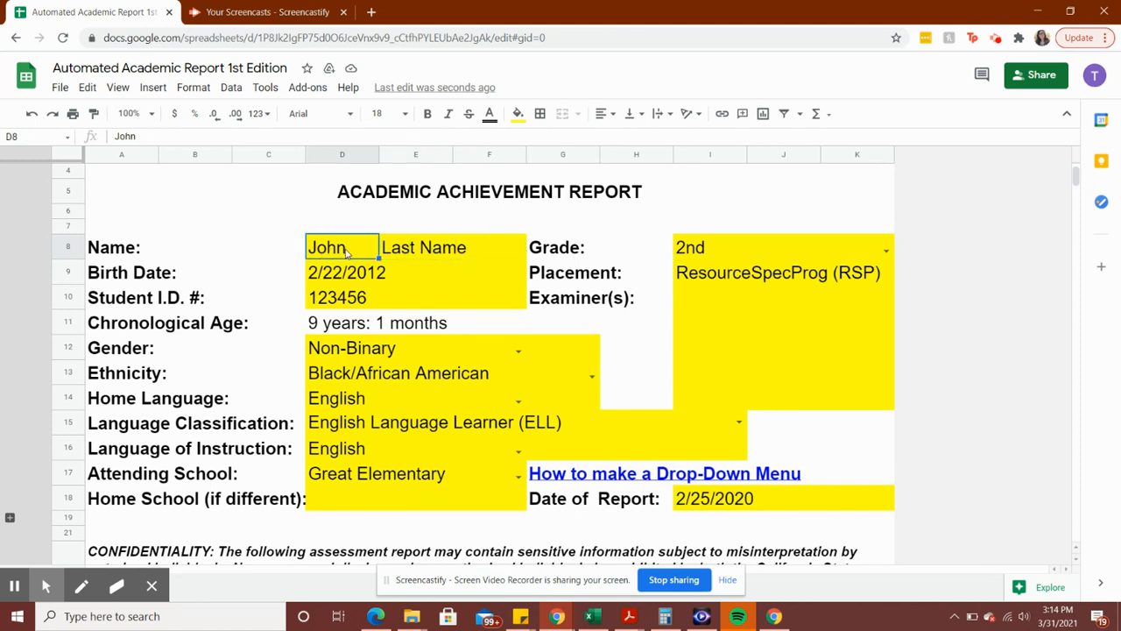
left_click(441, 252)
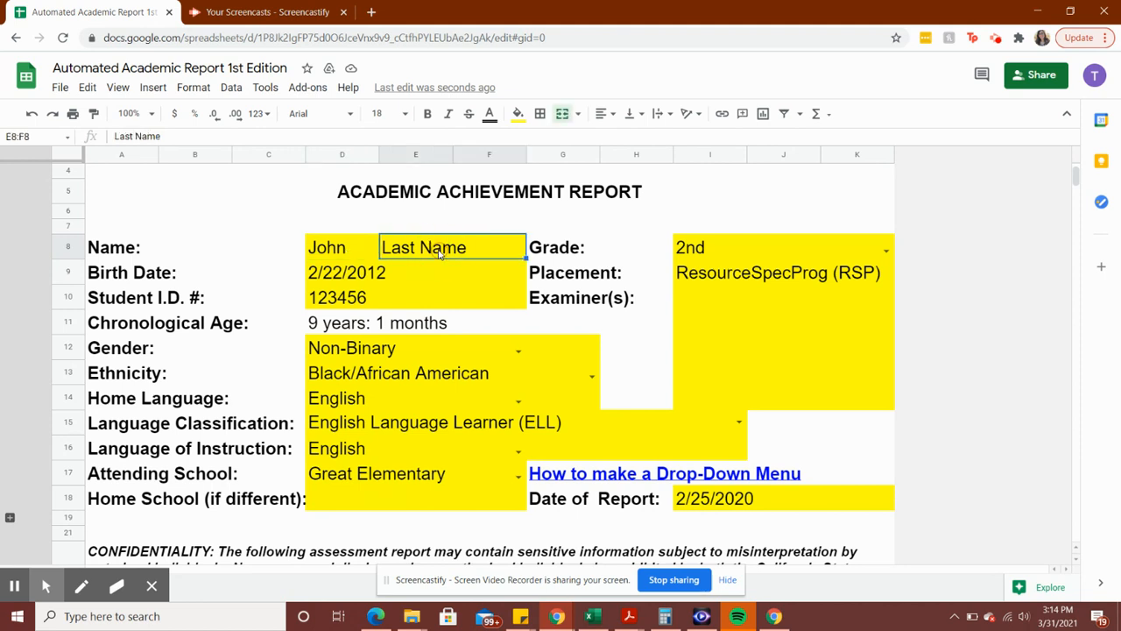
left_click(326, 252)
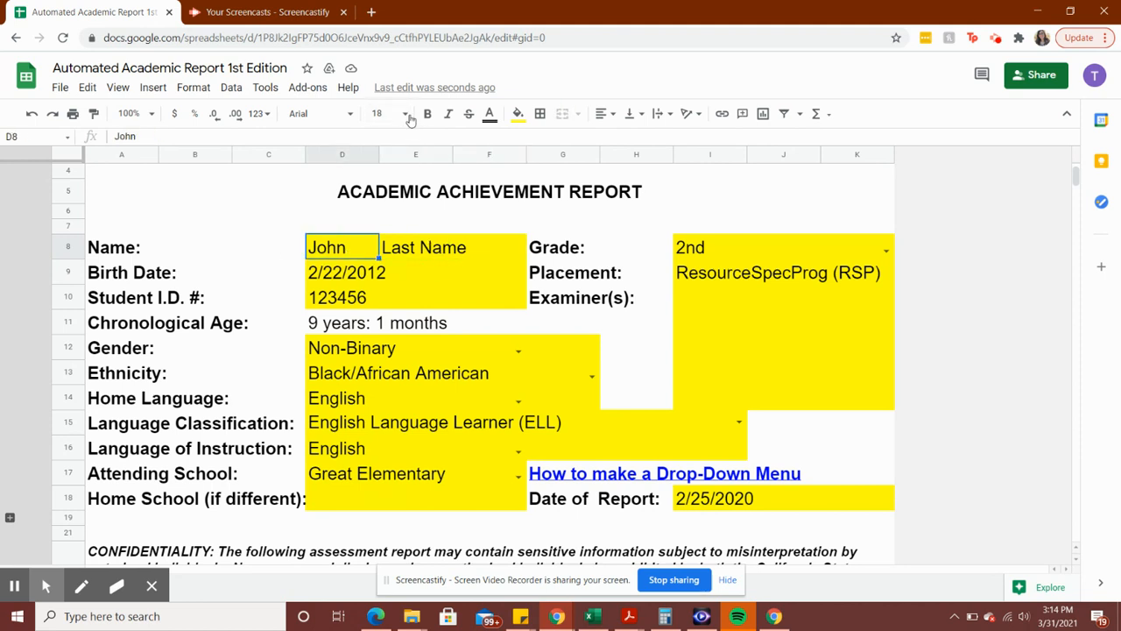
left_click(404, 255)
left_click(578, 114)
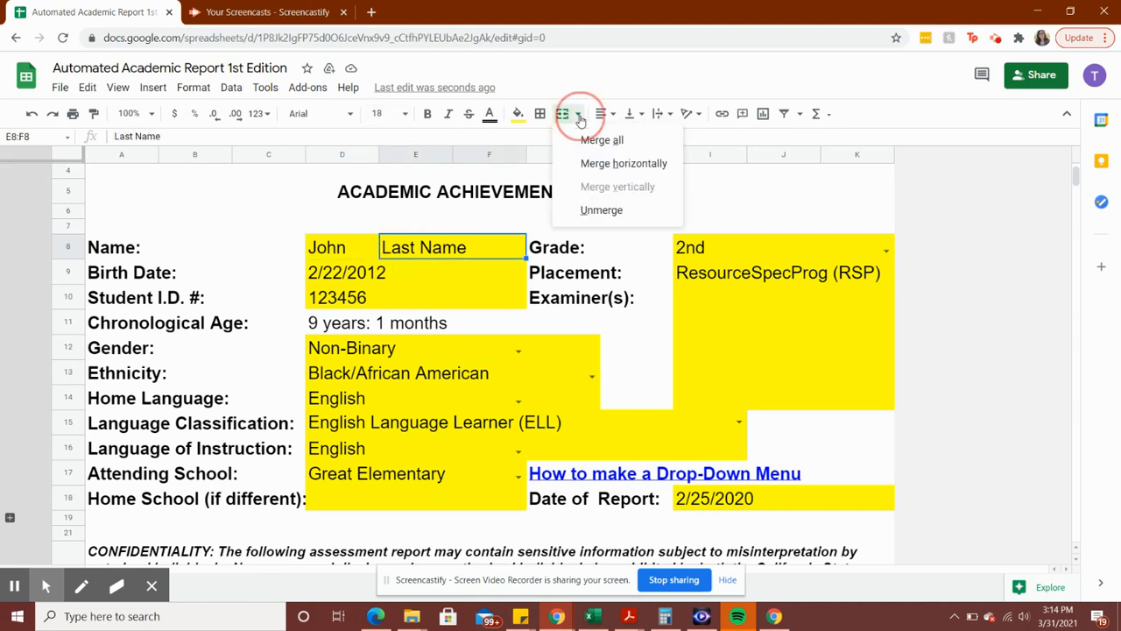
left_click(596, 216)
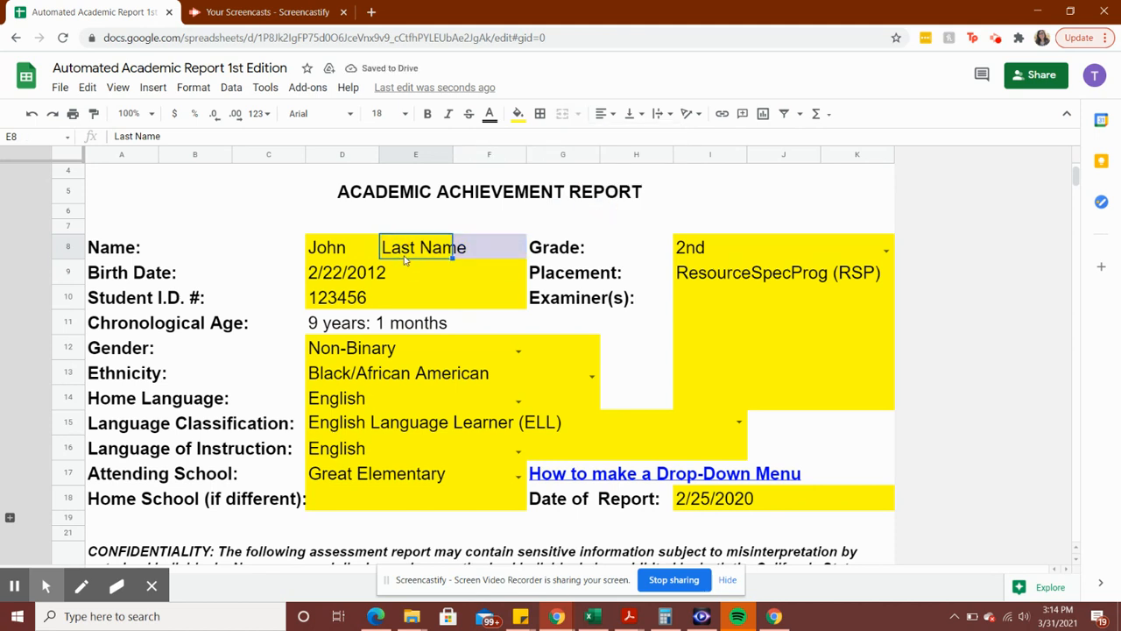
left_click(485, 251)
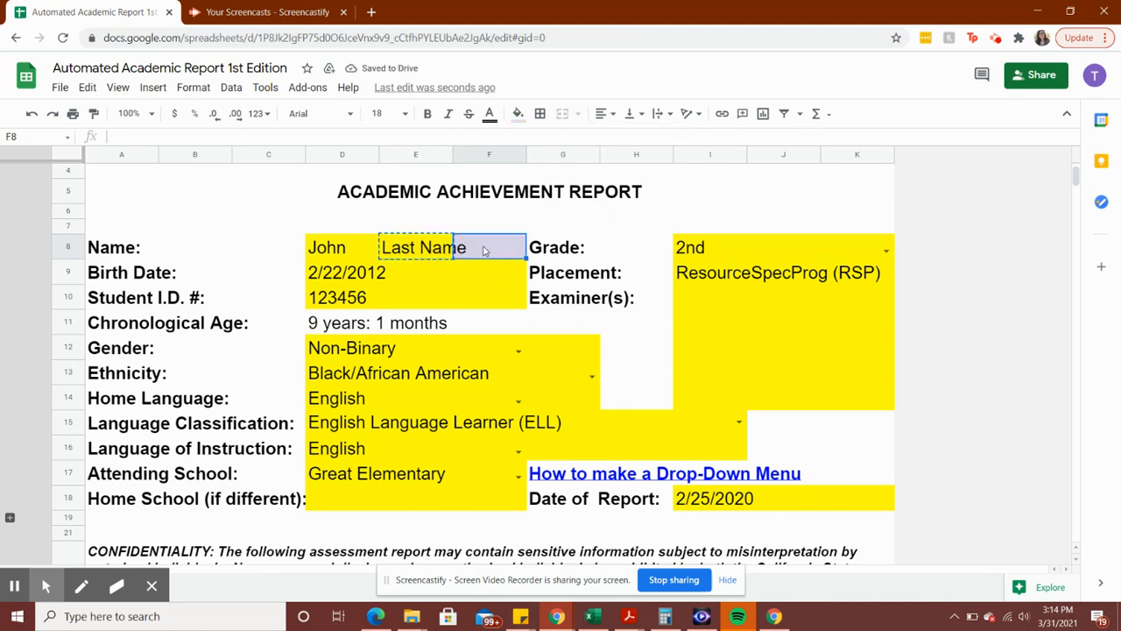
type("Last Name")
left_click_drag(358, 254, 424, 254)
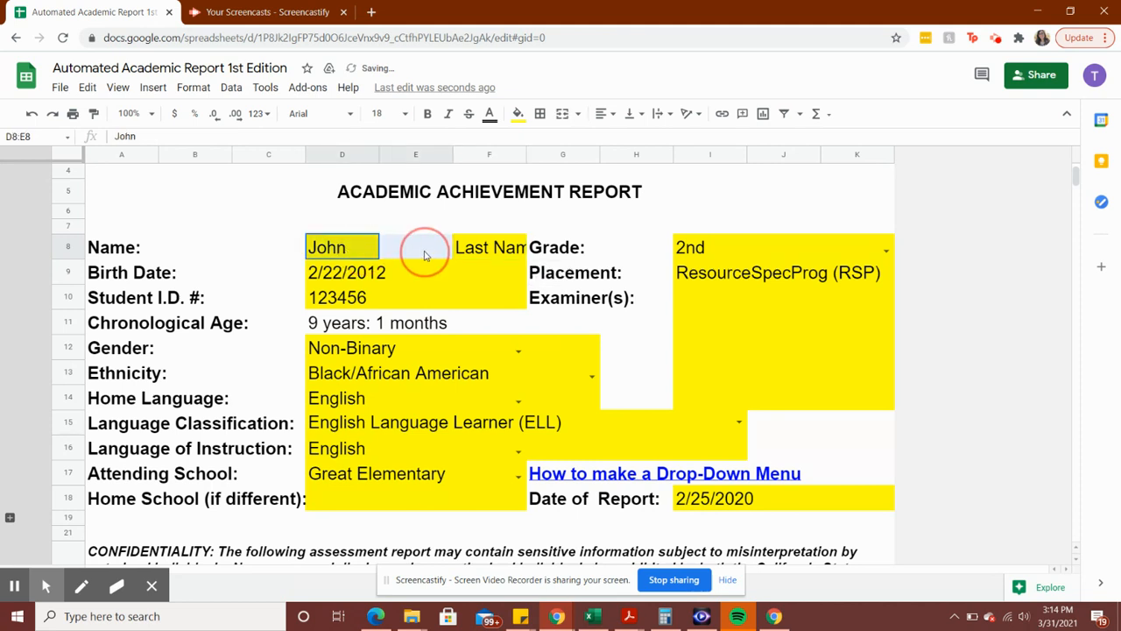
left_click(560, 116)
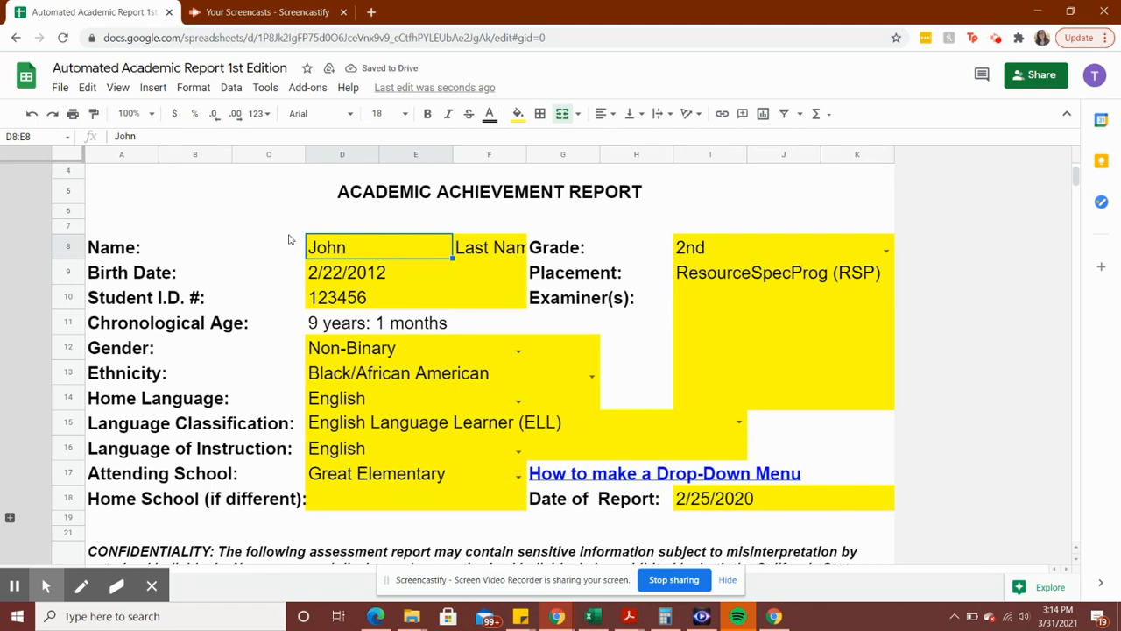
left_click(31, 116)
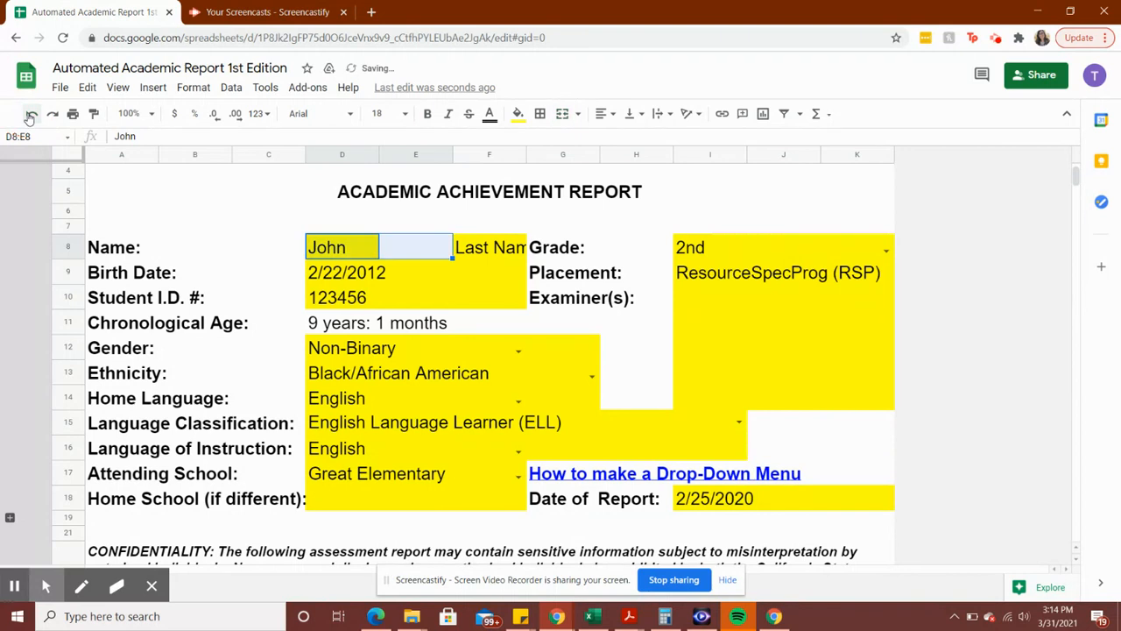
left_click(30, 117)
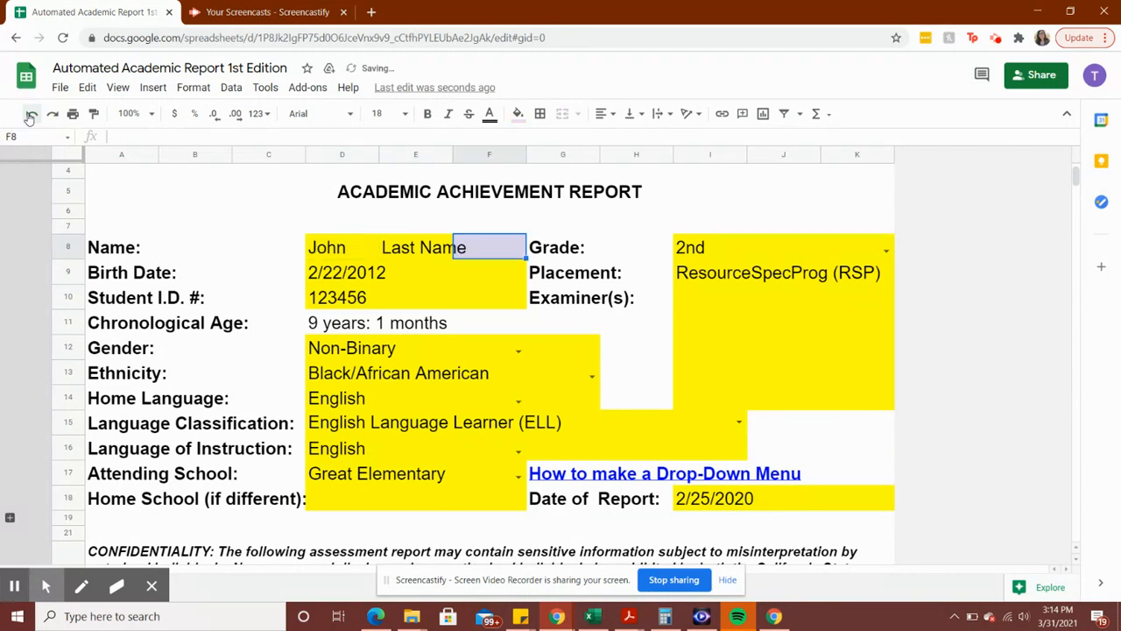
left_click(31, 116)
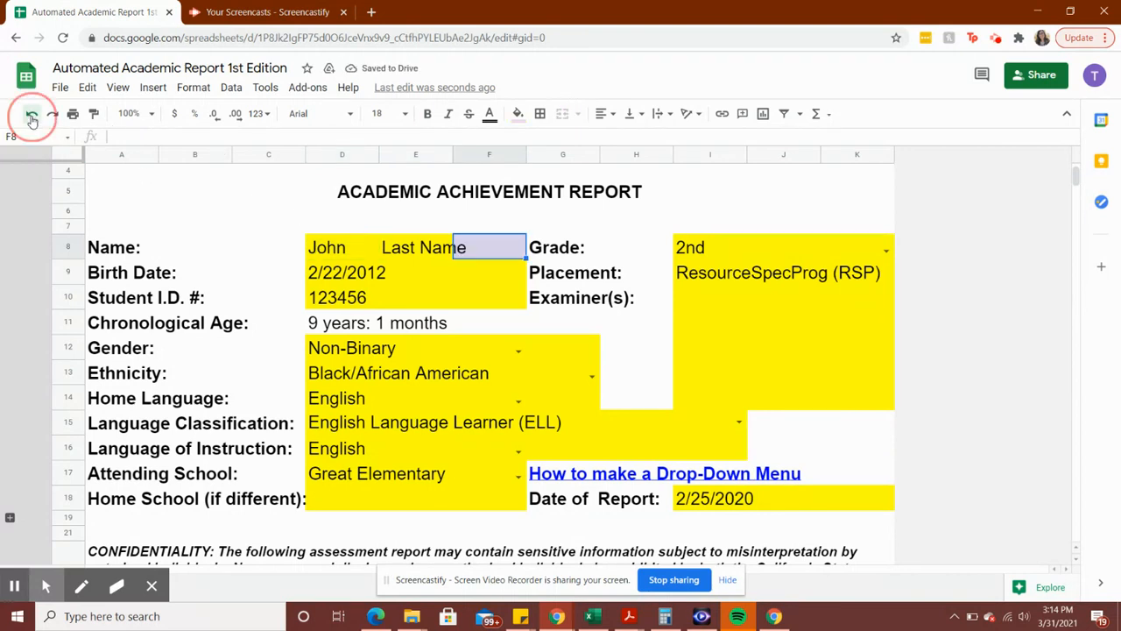
left_click(368, 276)
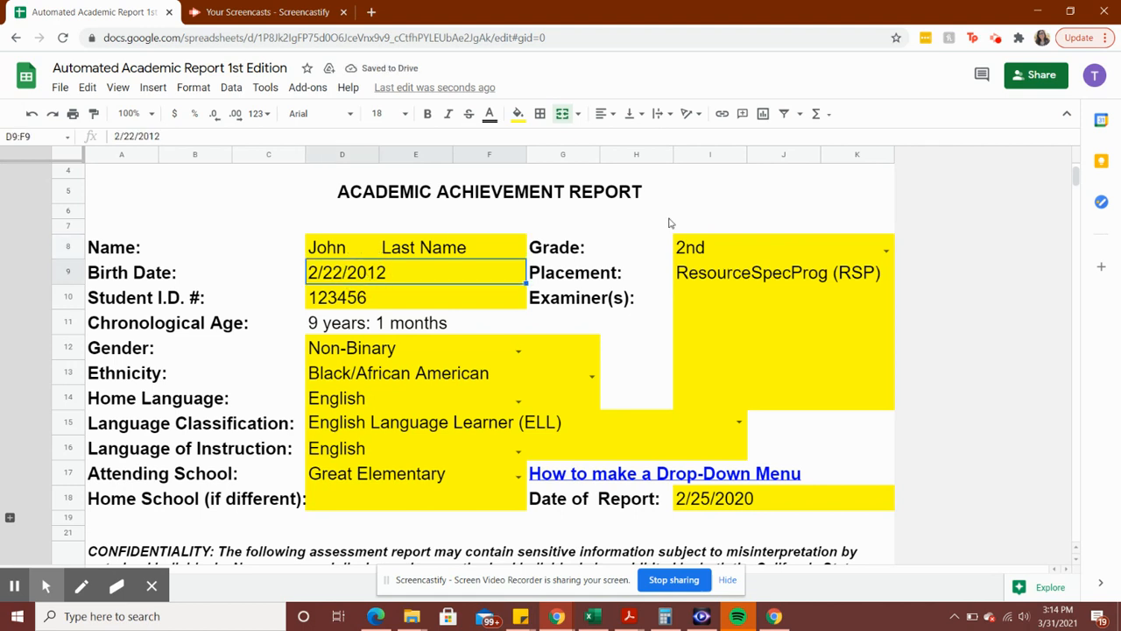
Set the student's grade to 7th and the birth date to 4/22/2007
double_click(698, 251)
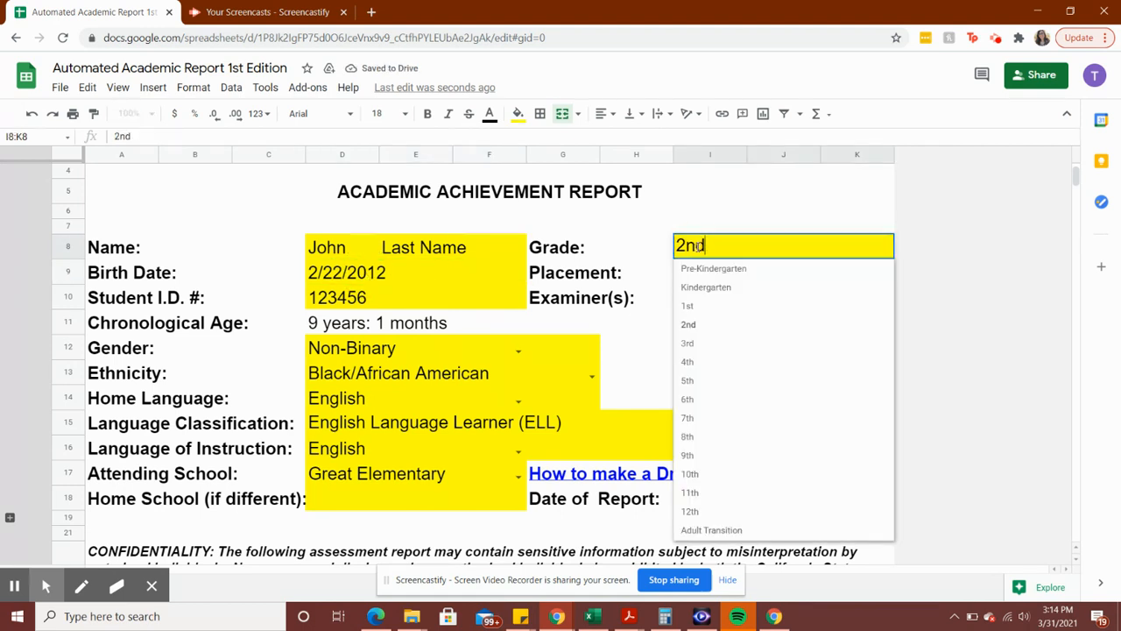
left_click(693, 419)
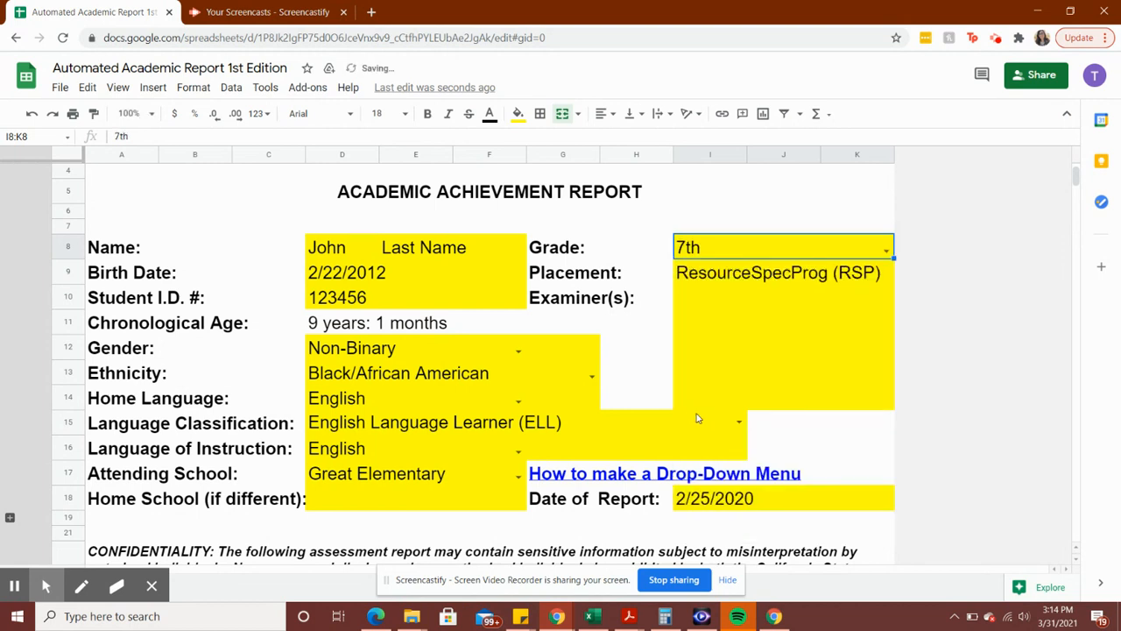
left_click(326, 275)
double_click(324, 276)
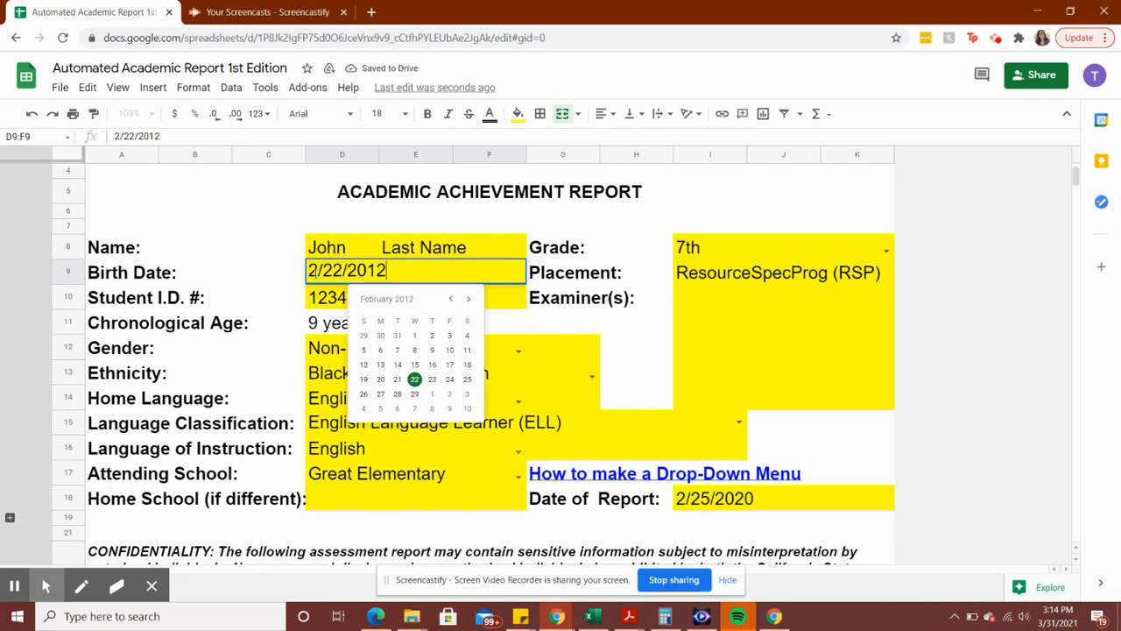
type("4")
left_click_drag(387, 271, 368, 272)
type("05")
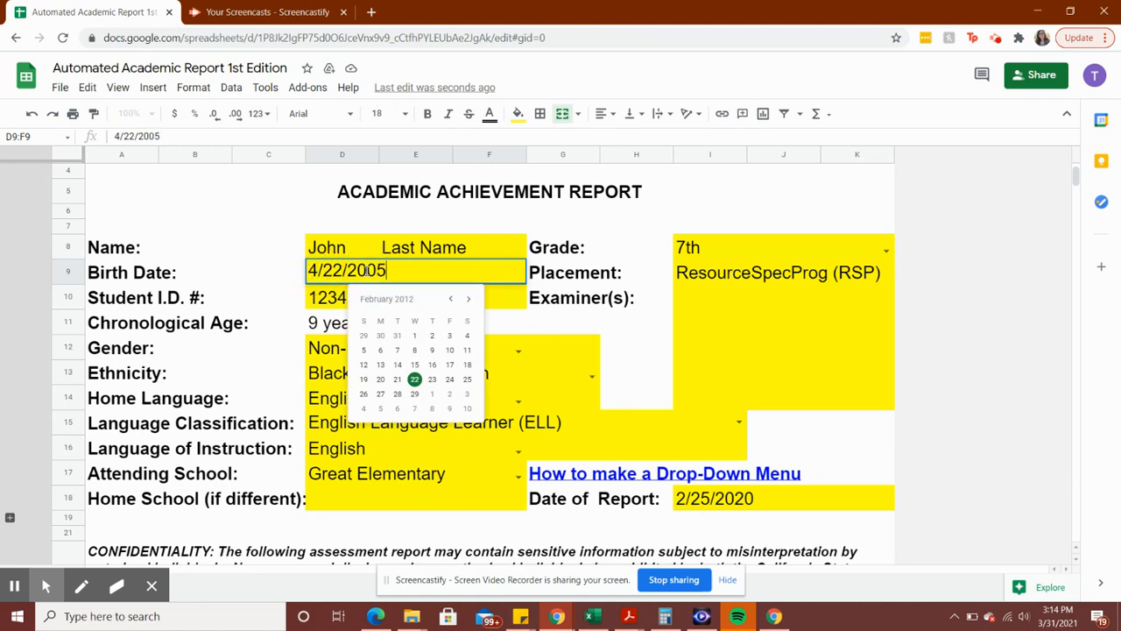
key("BackSpace")
type("67")
key("BackSpace")
key("BackSpace")
key("Return")
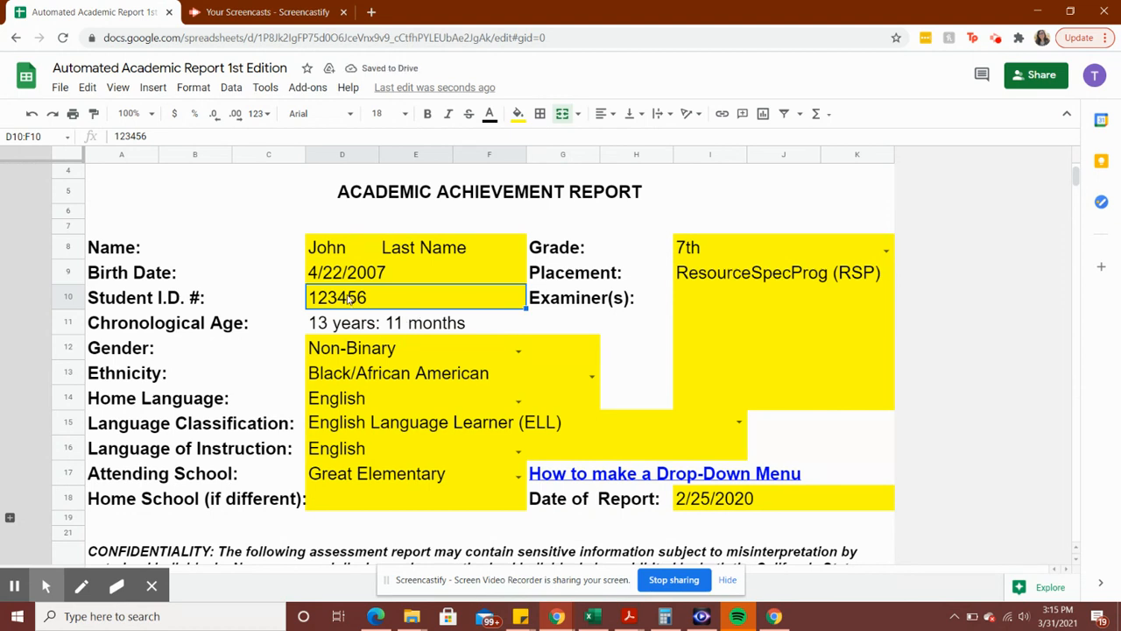
Set the gender to Male and the ethnicity to White/Caucasian
left_click(707, 305)
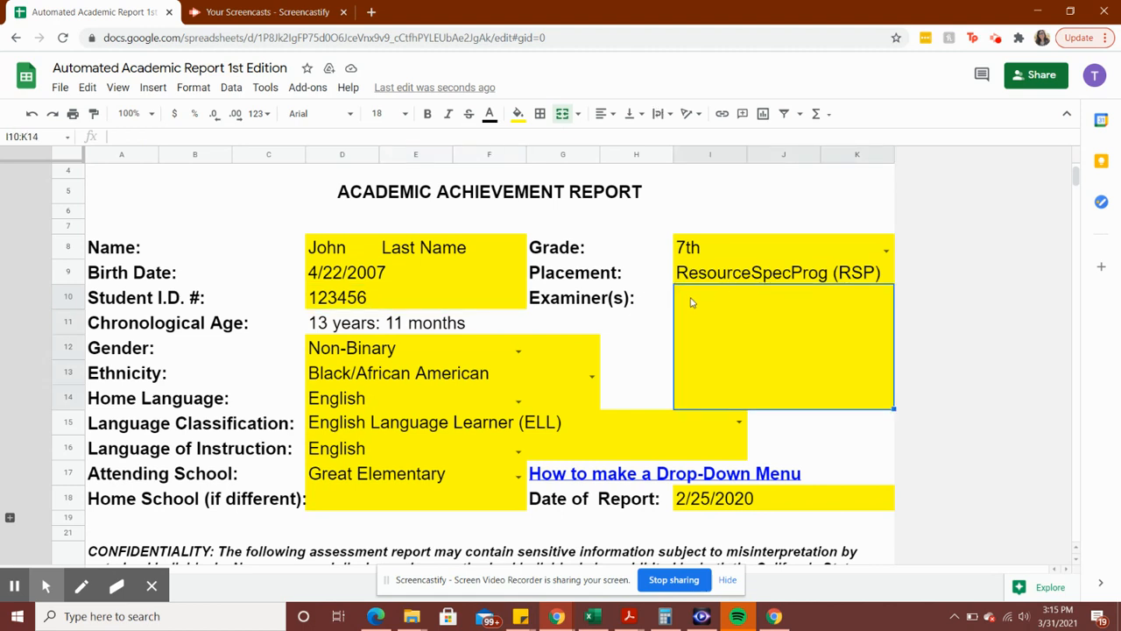
left_click(354, 354)
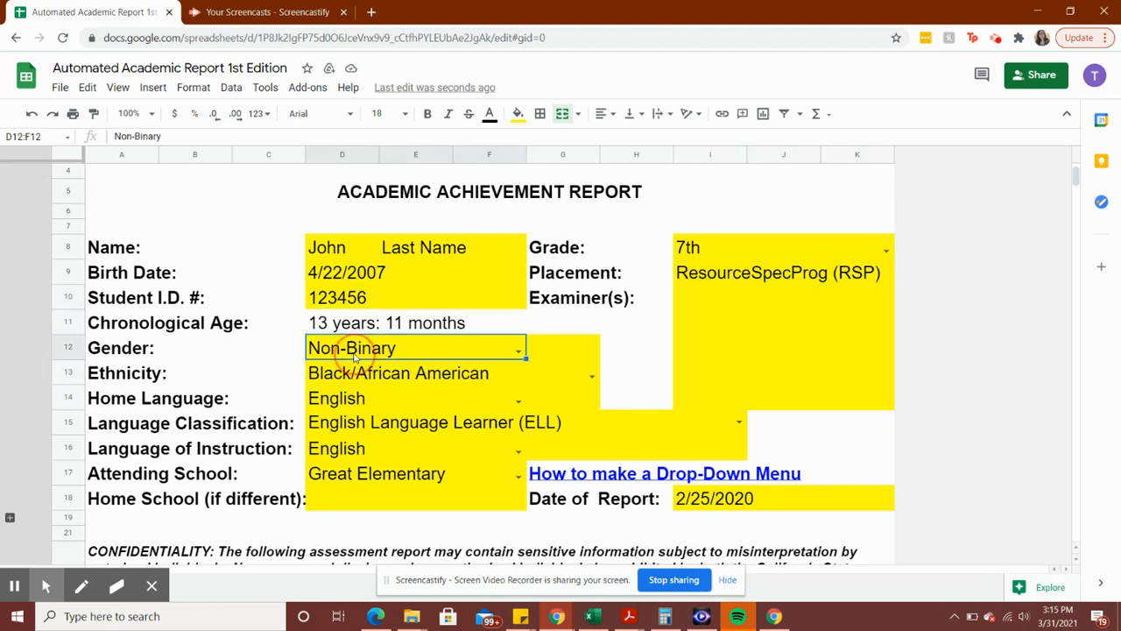
double_click(354, 354)
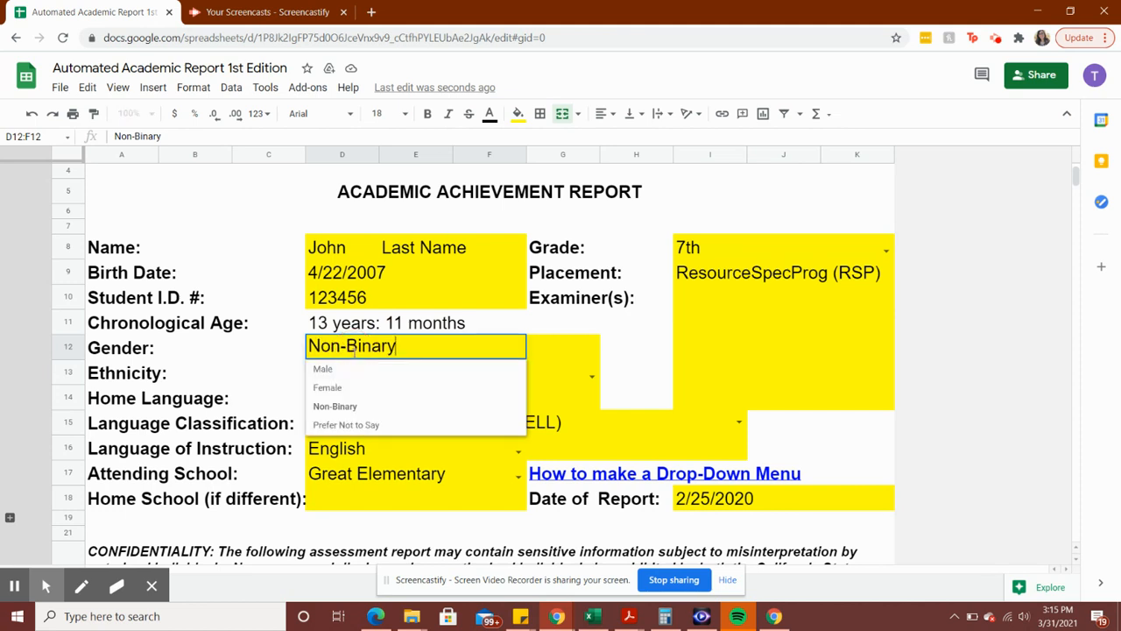
left_click(344, 369)
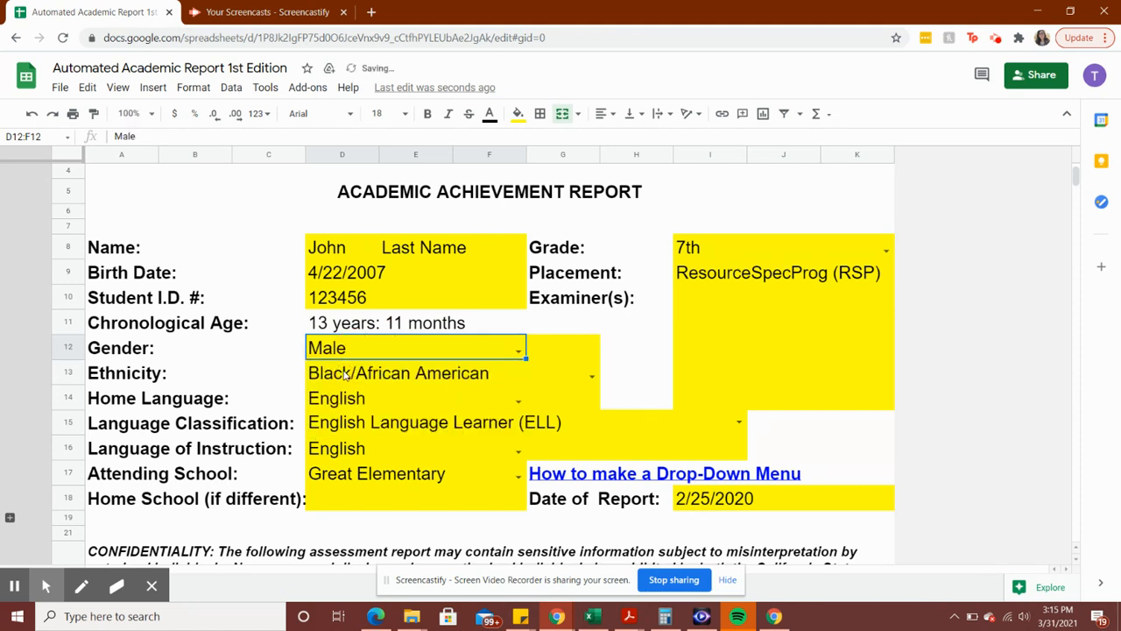
left_click(345, 375)
double_click(345, 375)
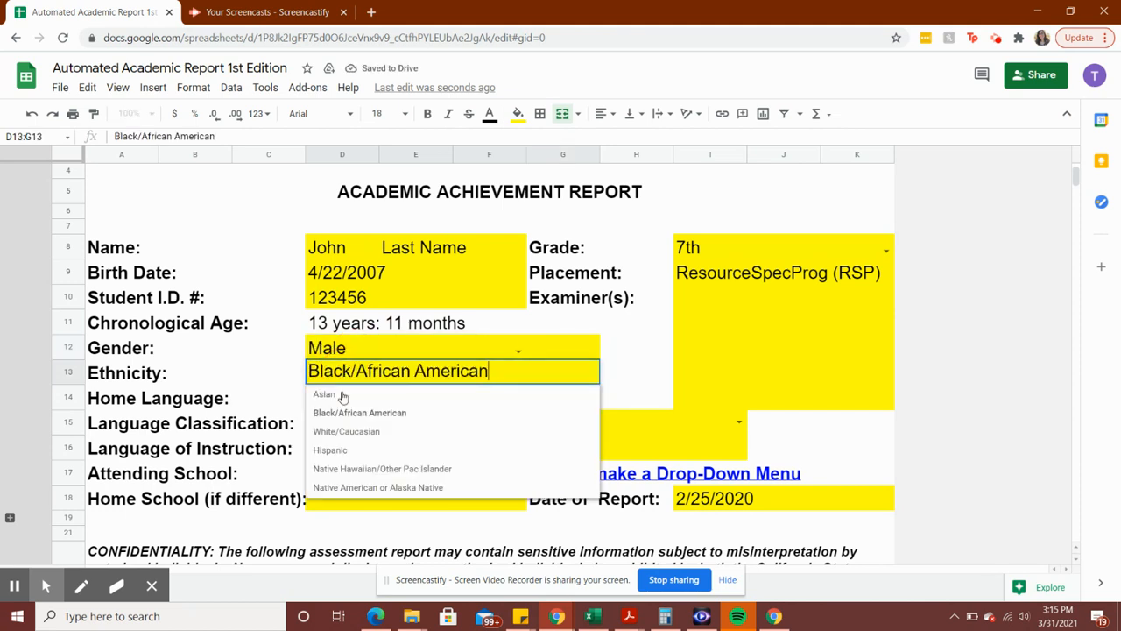
left_click(340, 438)
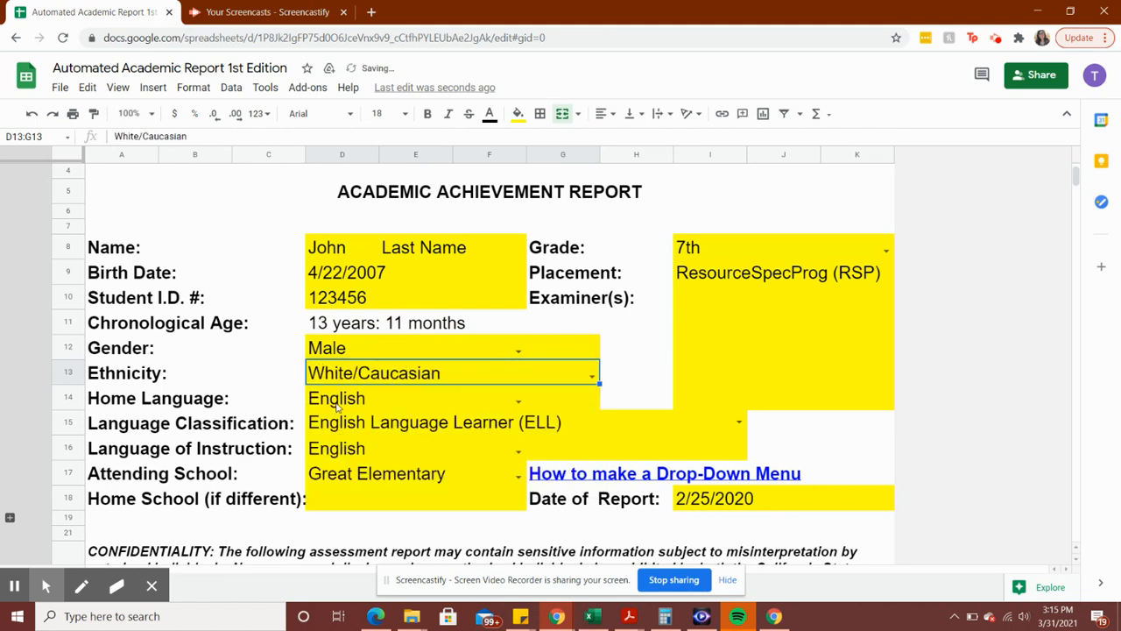
Check the language fields and keep Great Elementary as the attending school
left_click(337, 404)
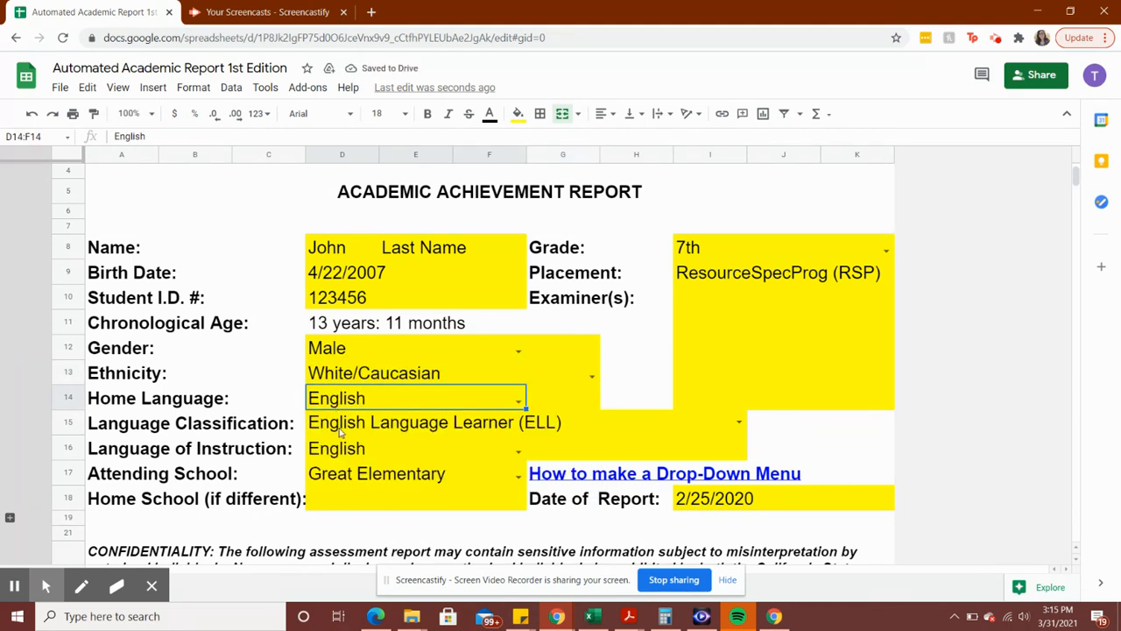
left_click(340, 424)
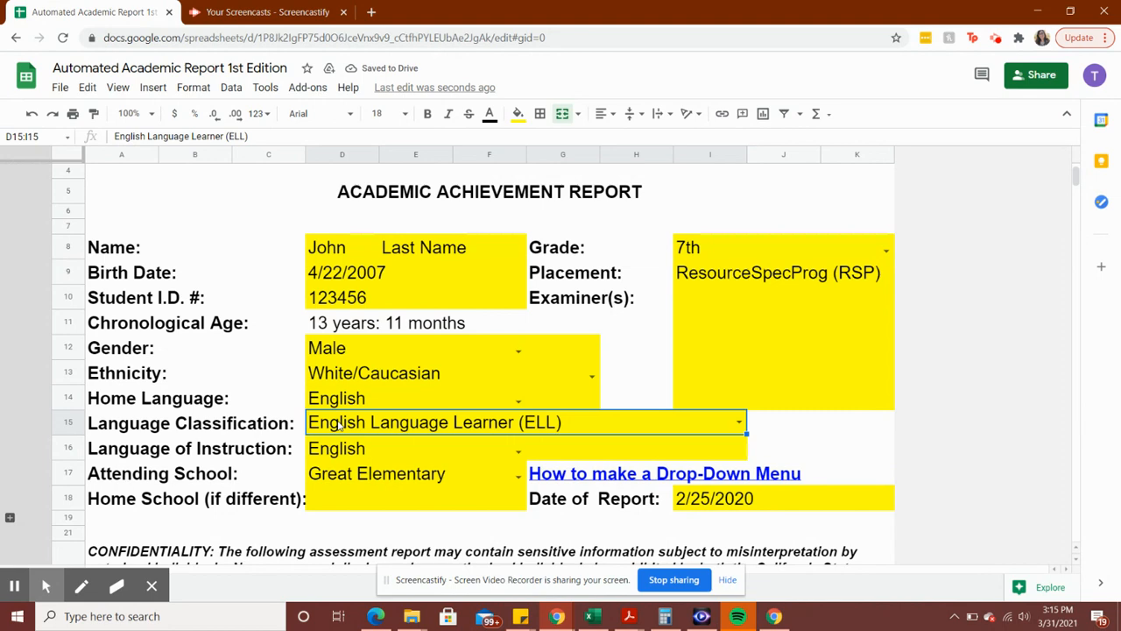
left_click(383, 474)
scroll(385, 456, "down", 2)
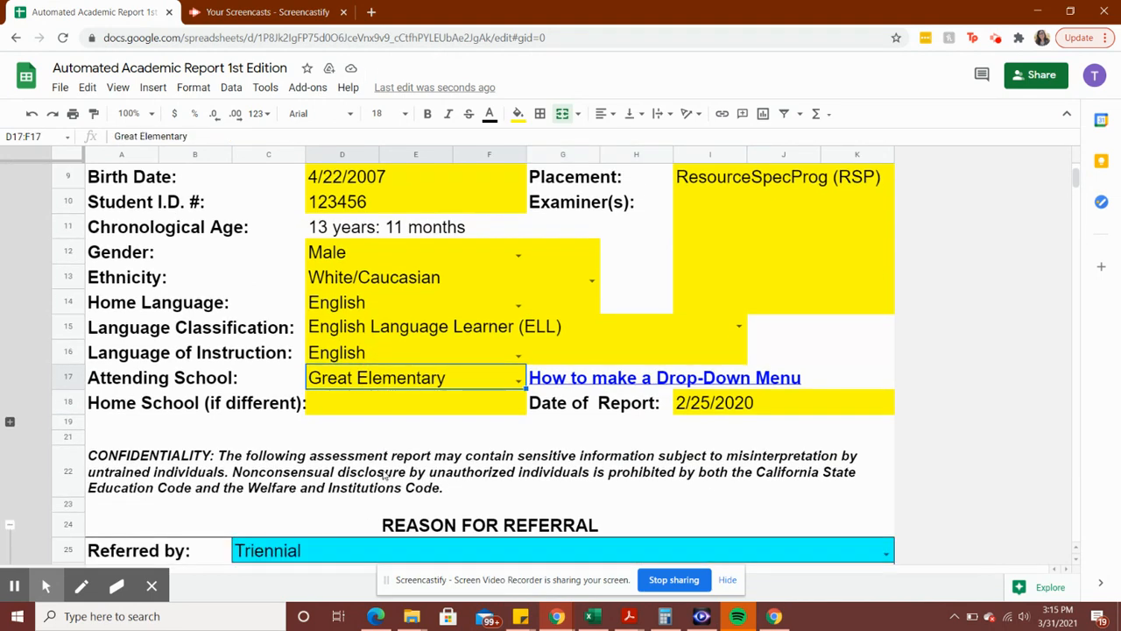
double_click(460, 378)
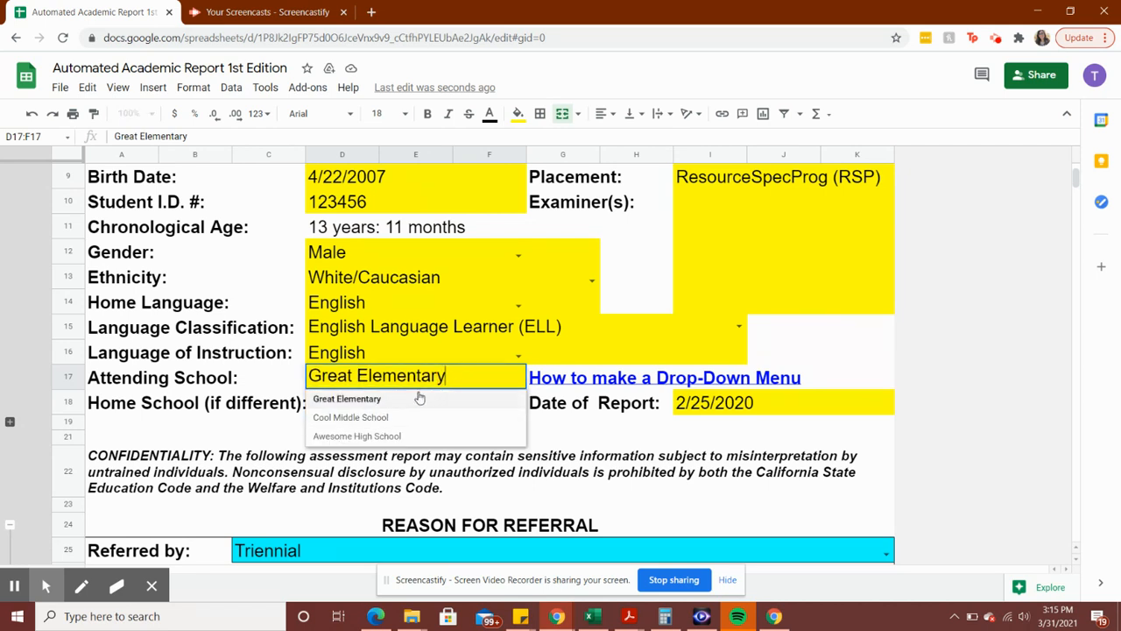
left_click(568, 378)
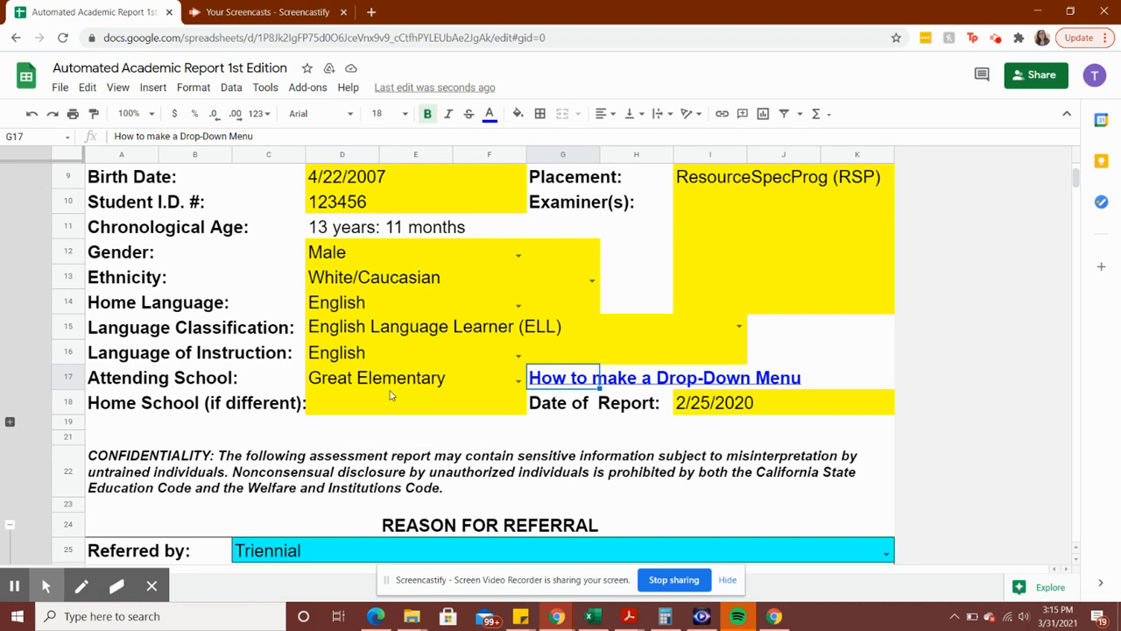
Pick February 25 in the date picker for the Date of Report
left_click(714, 403)
double_click(714, 403)
left_click(765, 524)
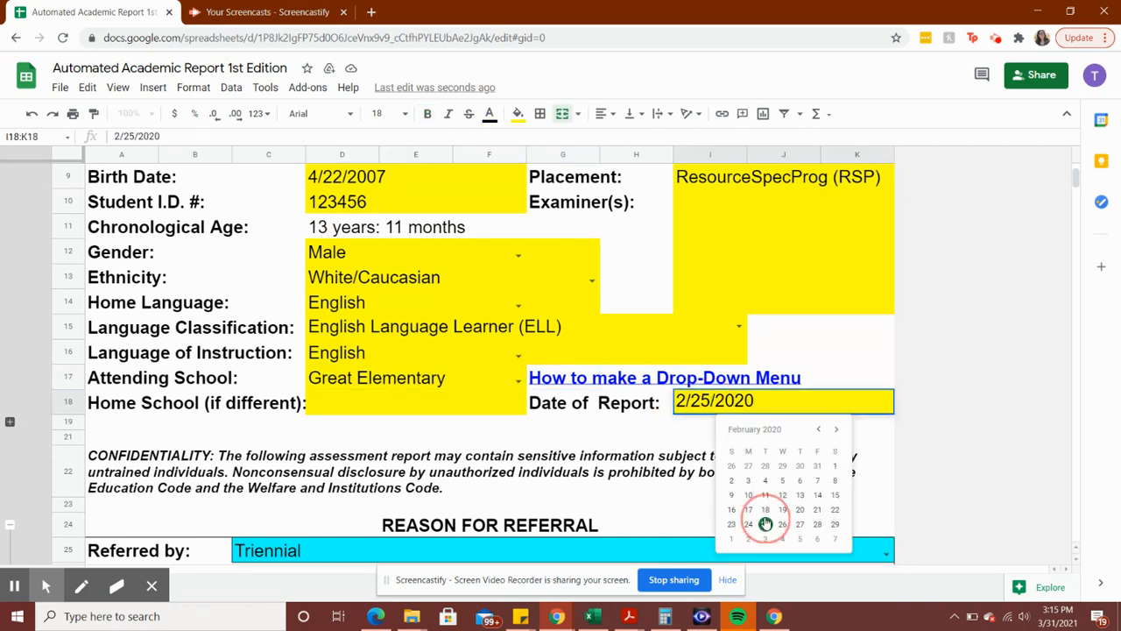
double_click(577, 451)
Choose IEP Team as the Referred by source
scroll(285, 413, "down", 1)
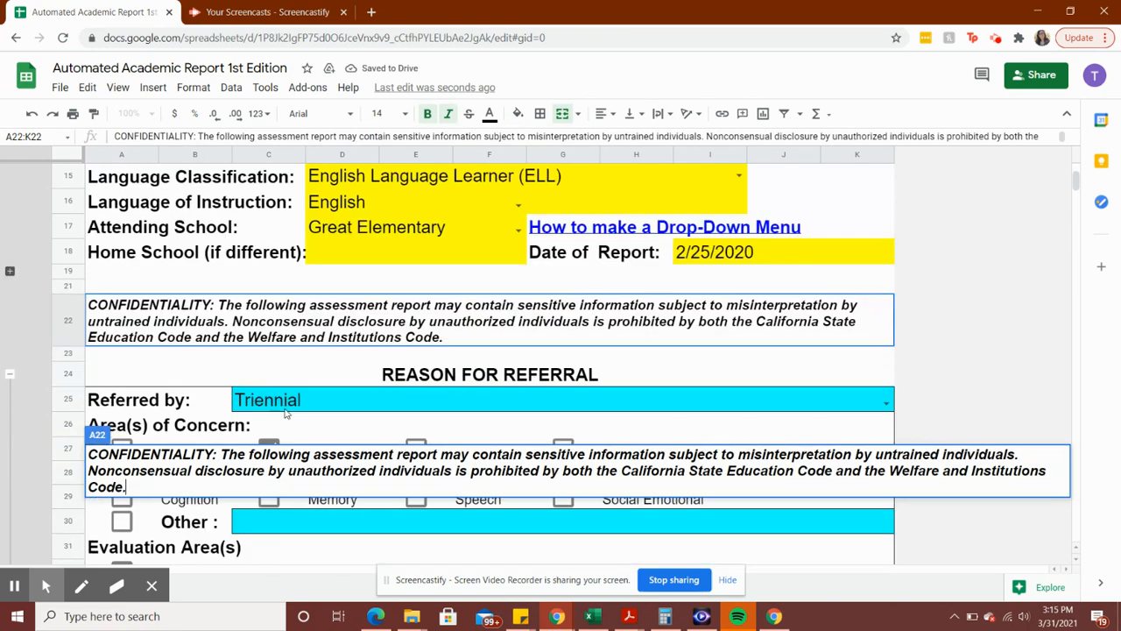
left_click(280, 403)
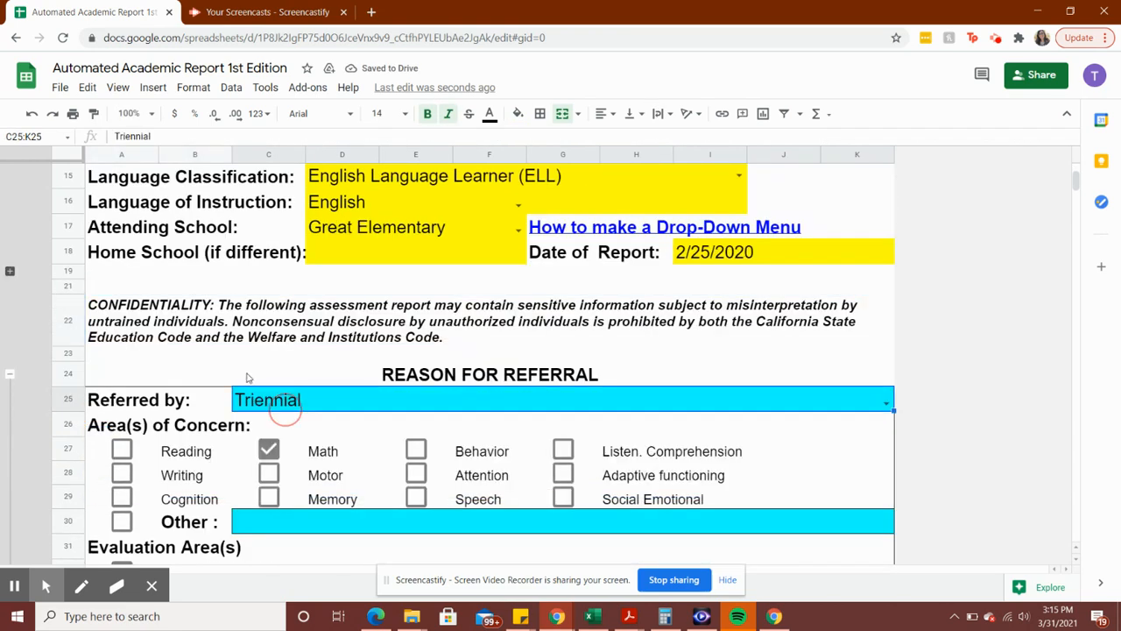
scroll(247, 377, "down", 2)
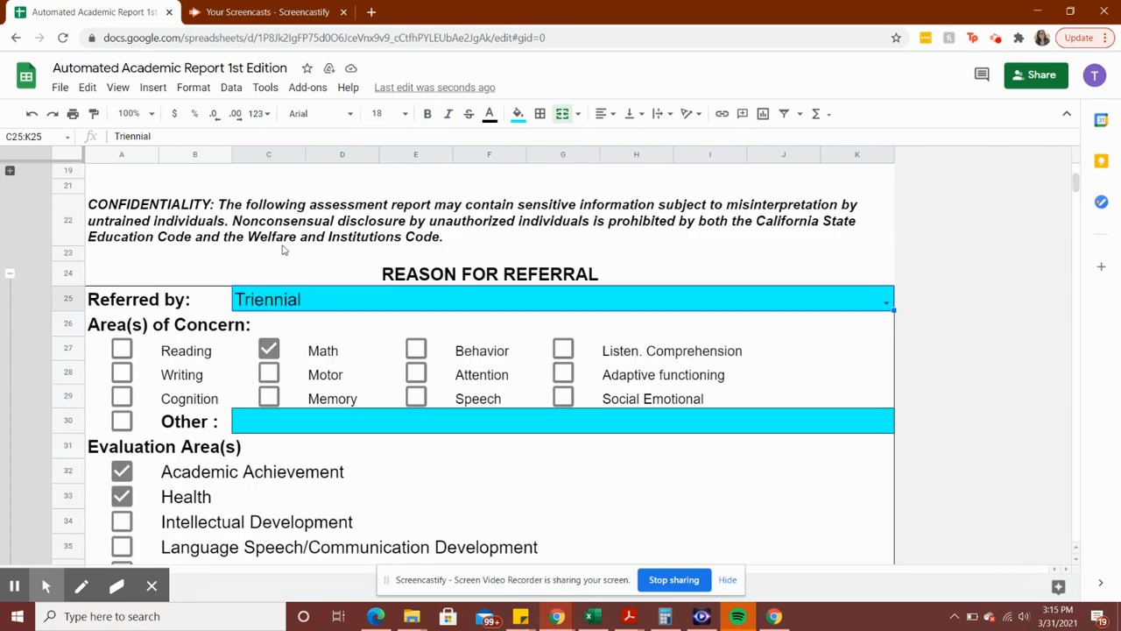
double_click(382, 305)
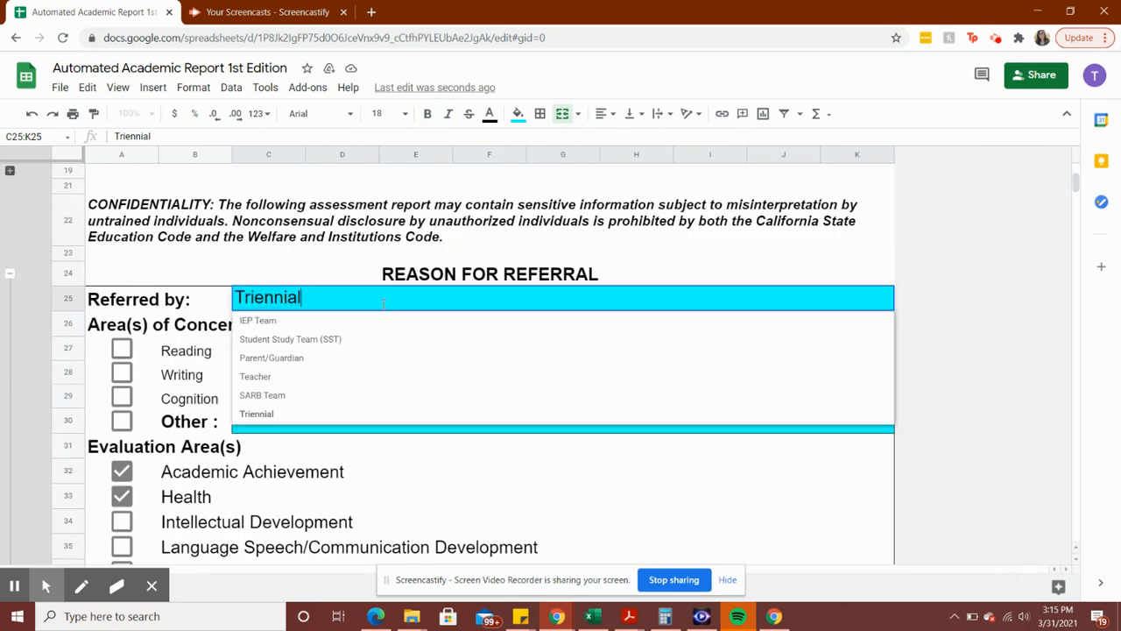
left_click(267, 322)
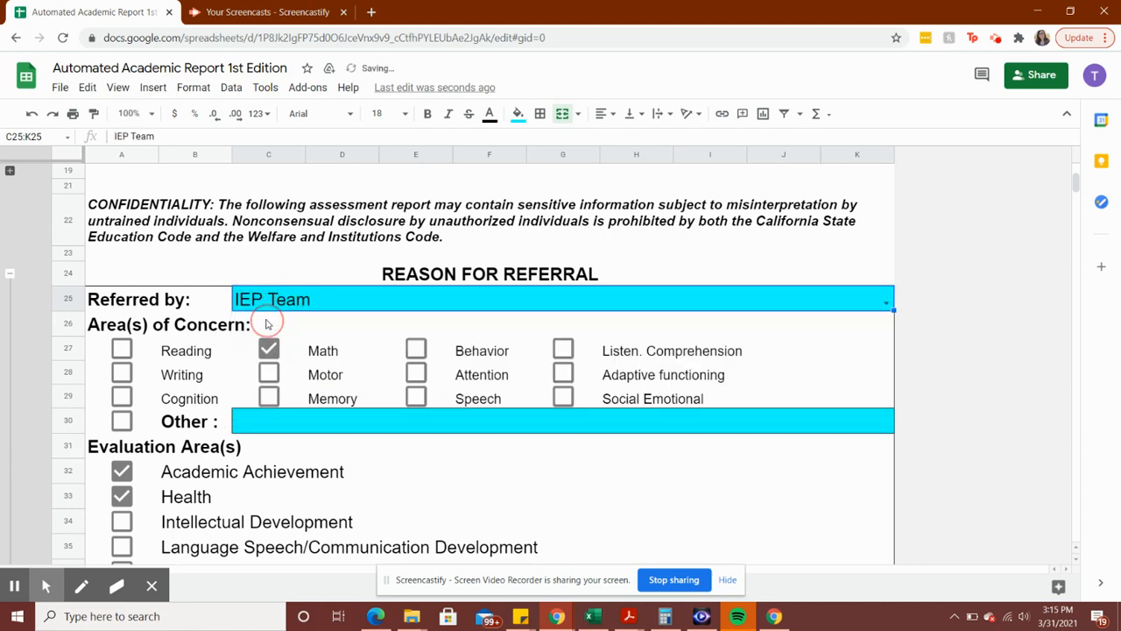
Tick Attention, Writing and Intellectual Development, then collapse checklist rows 25–39
scroll(320, 336, "down", 1)
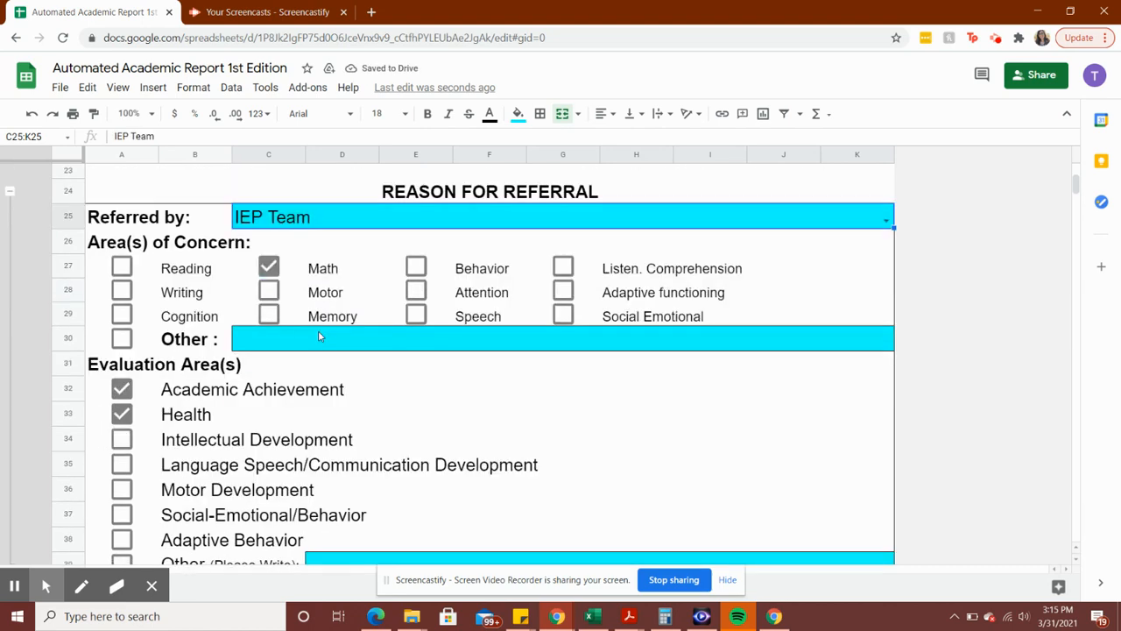
left_click(416, 291)
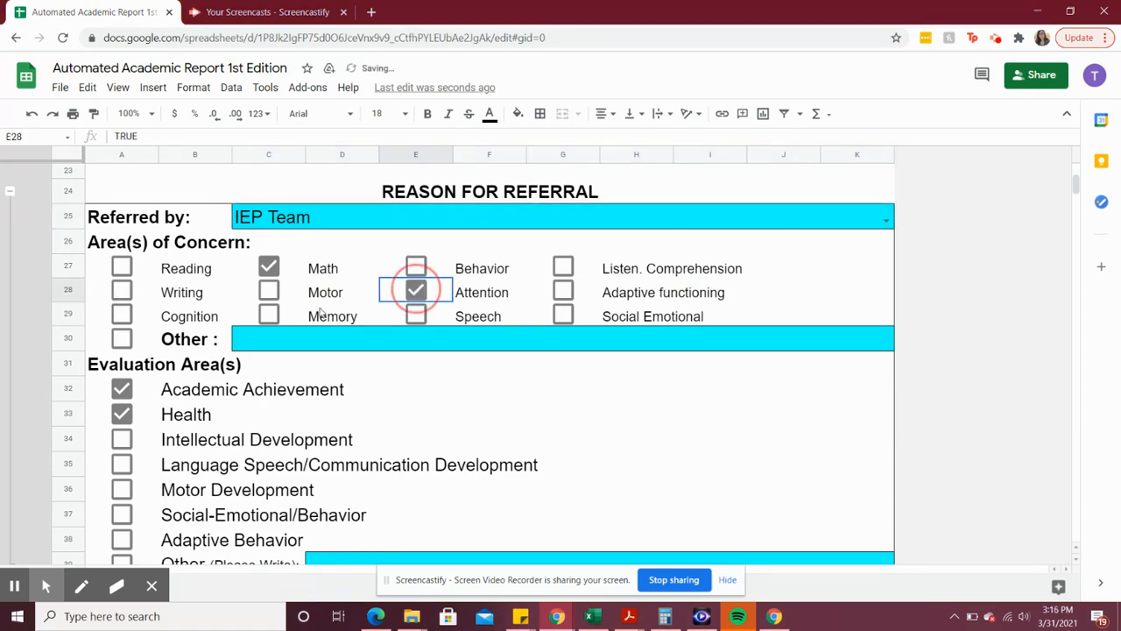
left_click(122, 291)
scroll(321, 357, "down", 1)
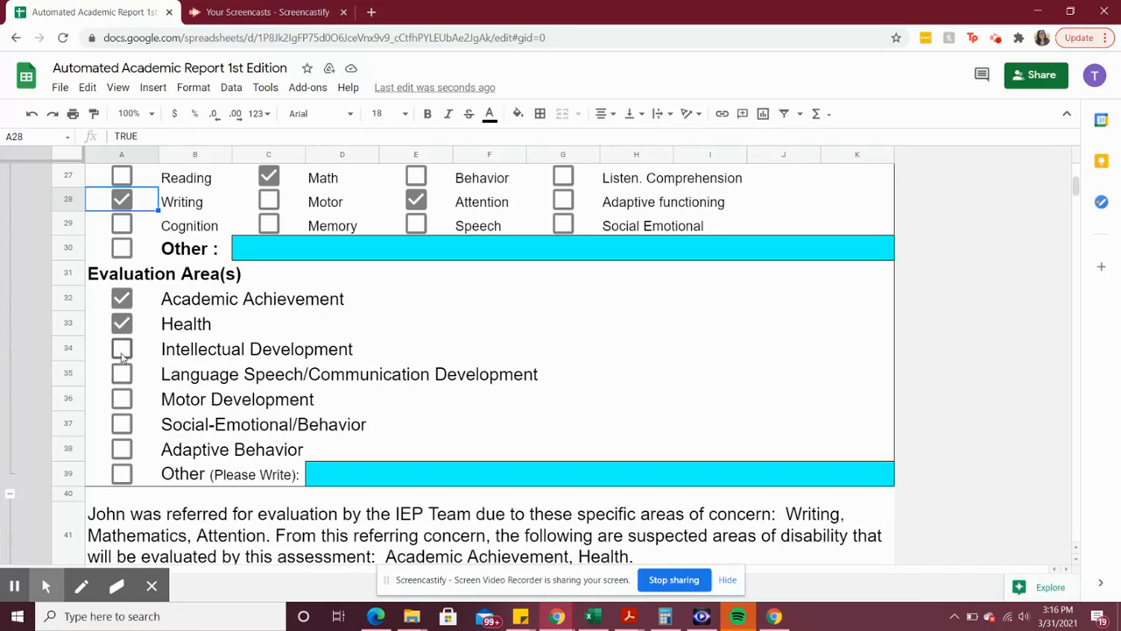
left_click(121, 351)
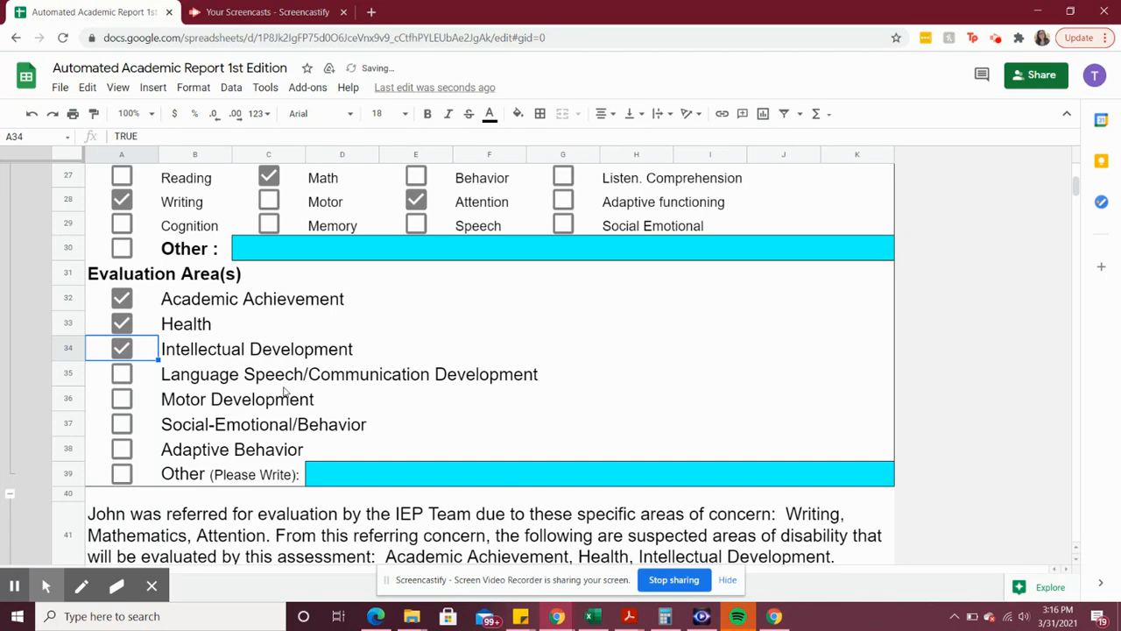
scroll(235, 402, "up", 3)
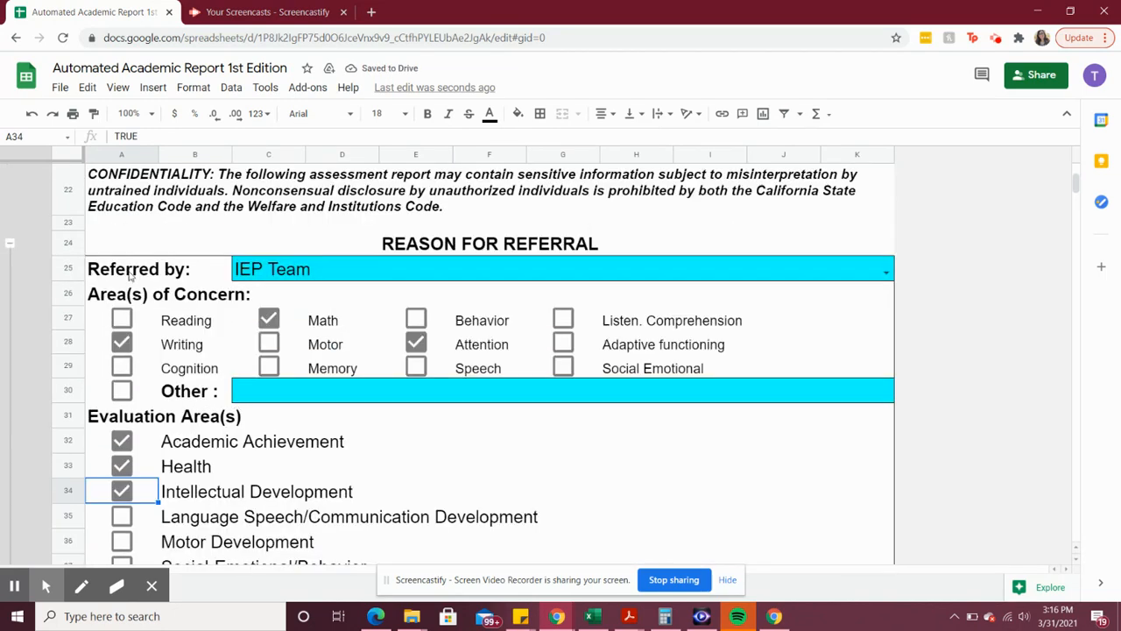
left_click(9, 244)
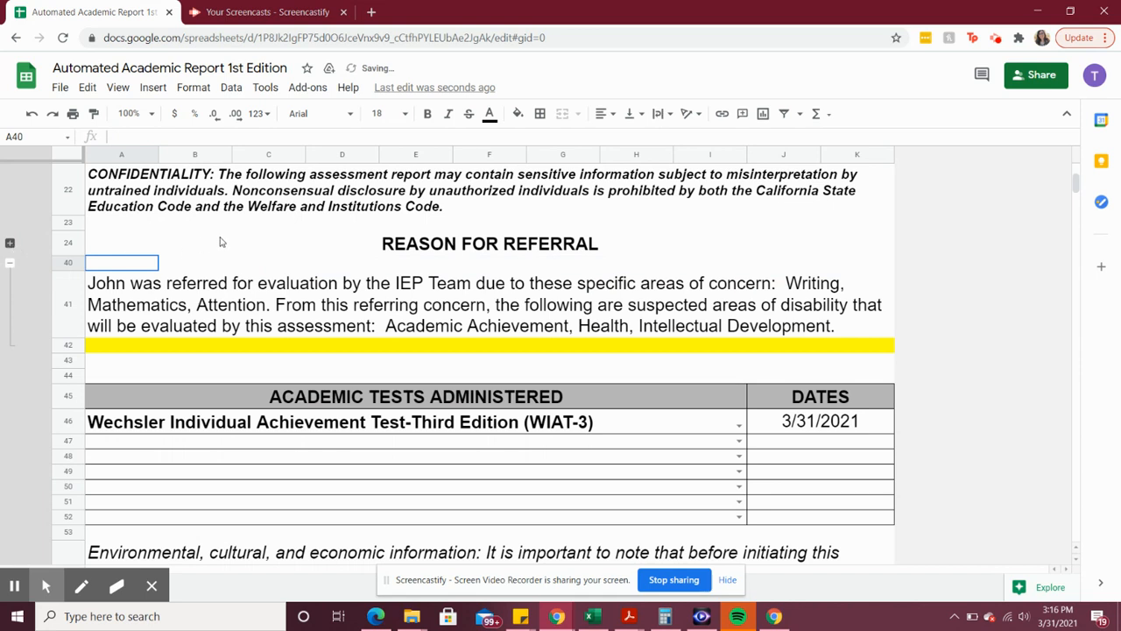
Check the referral summary formula, then choose WIAT-3 as the first test administered
left_click(203, 302)
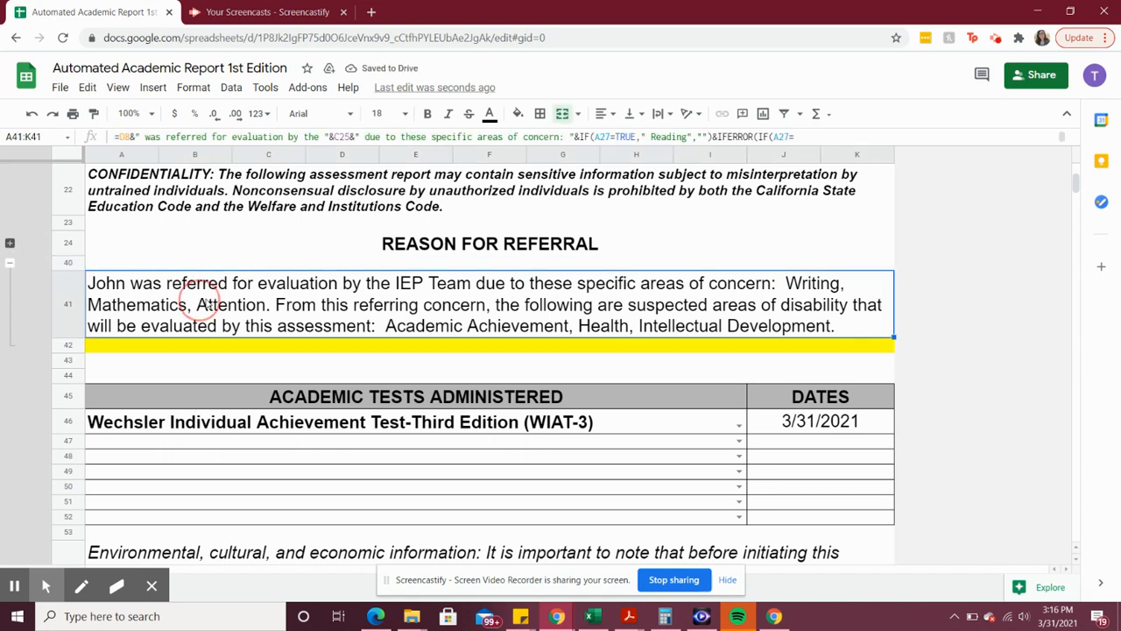
left_click(368, 360)
scroll(368, 360, "down", 3)
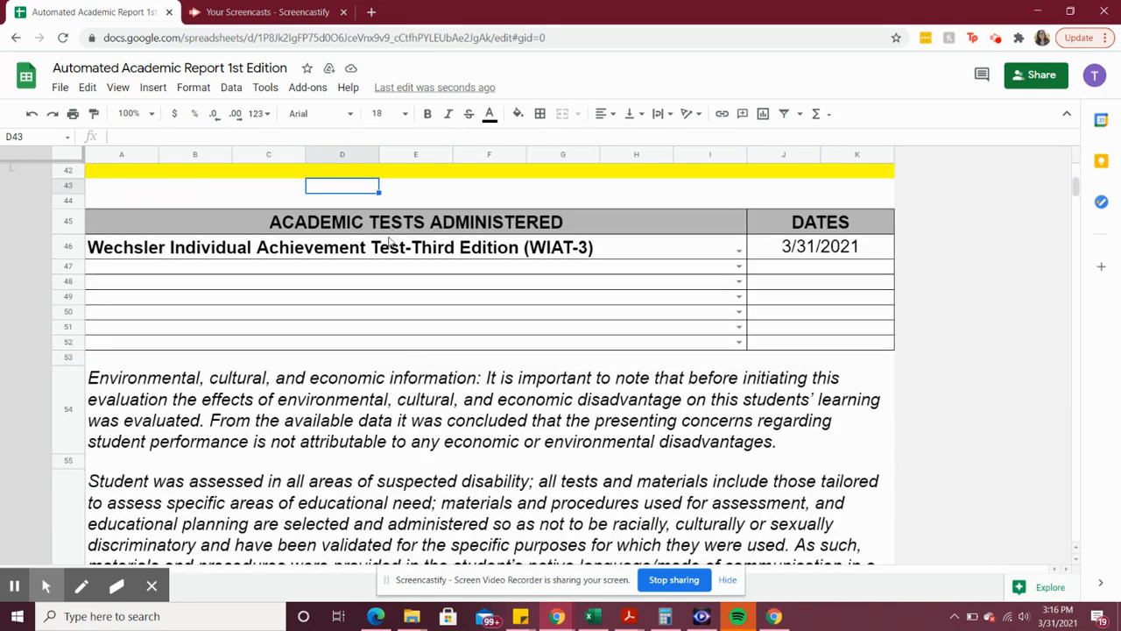
double_click(339, 248)
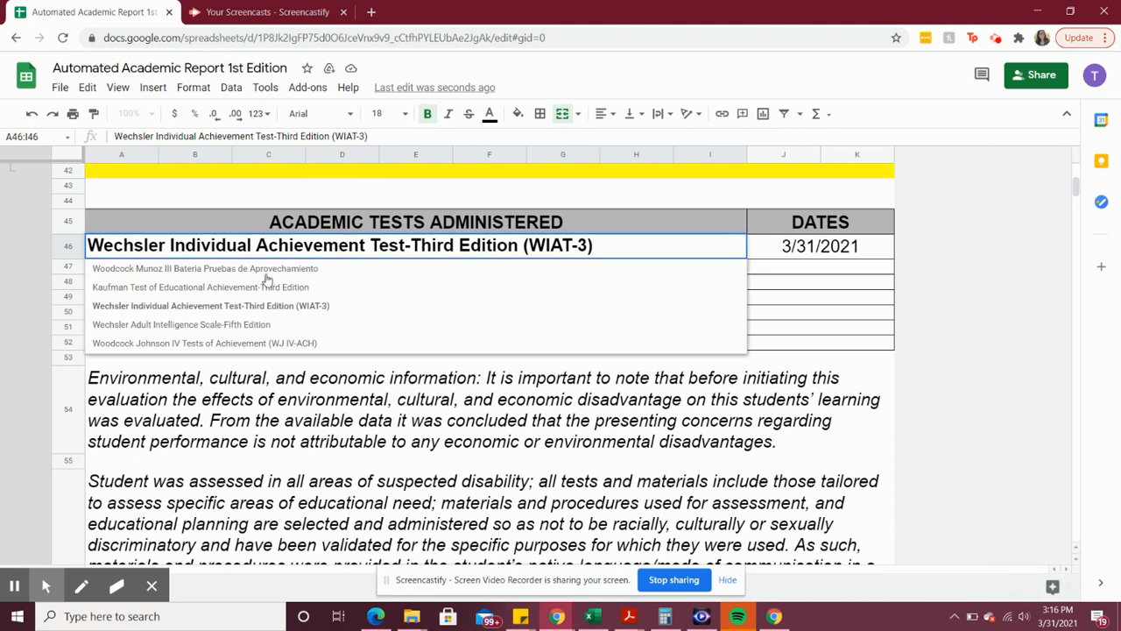
left_click(215, 303)
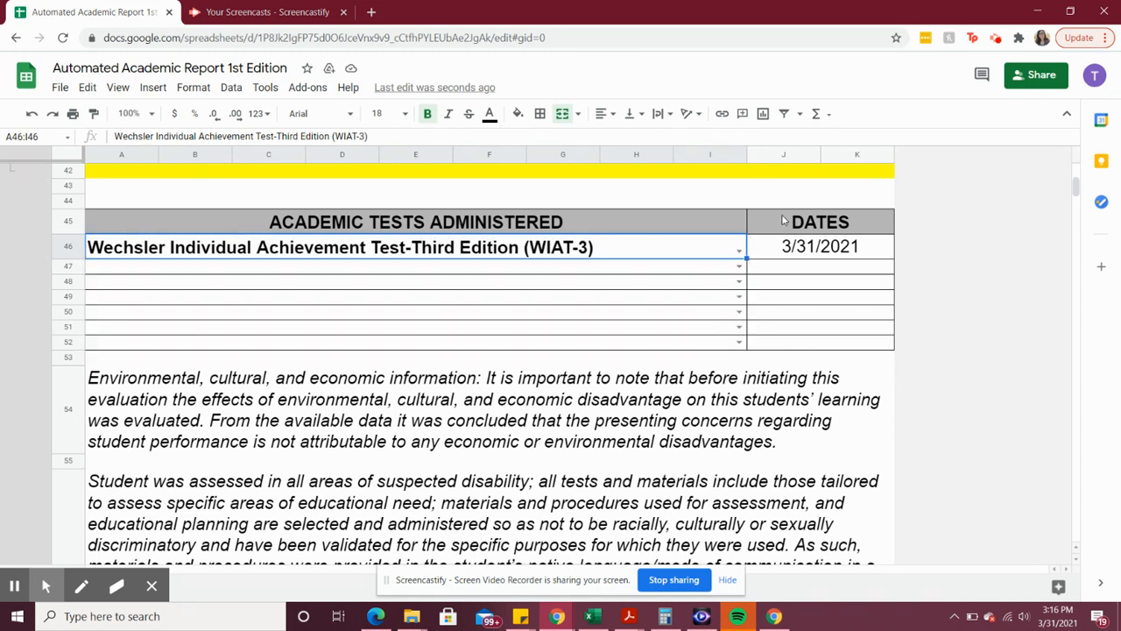
Give the WIAT-3 the test date 3/31/2021
left_click(771, 257)
left_click(771, 257)
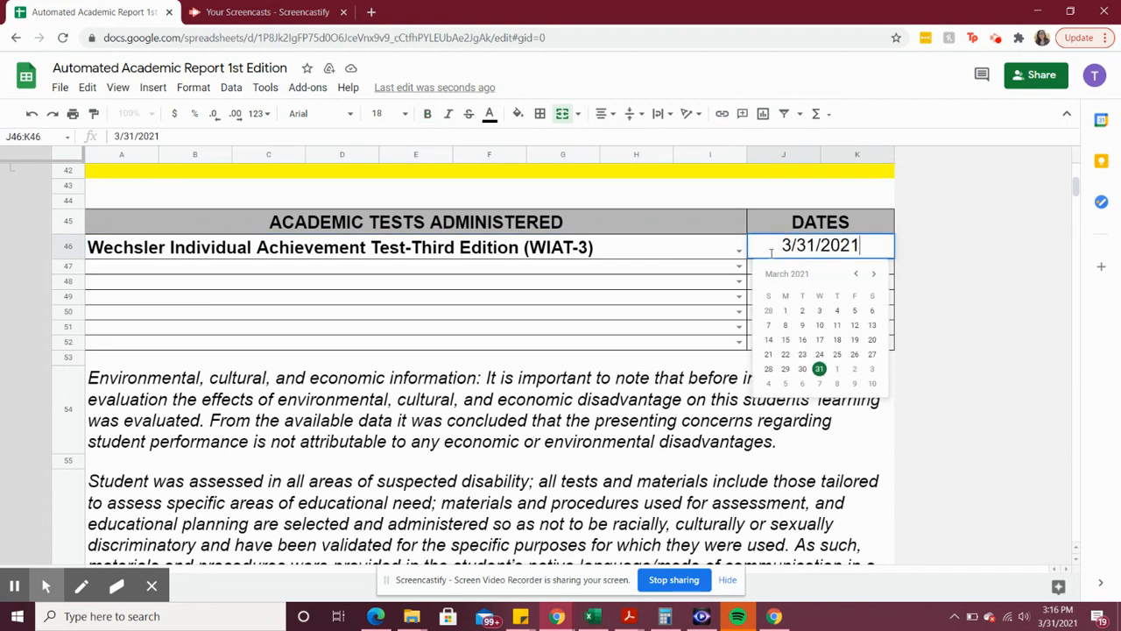
left_click(819, 369)
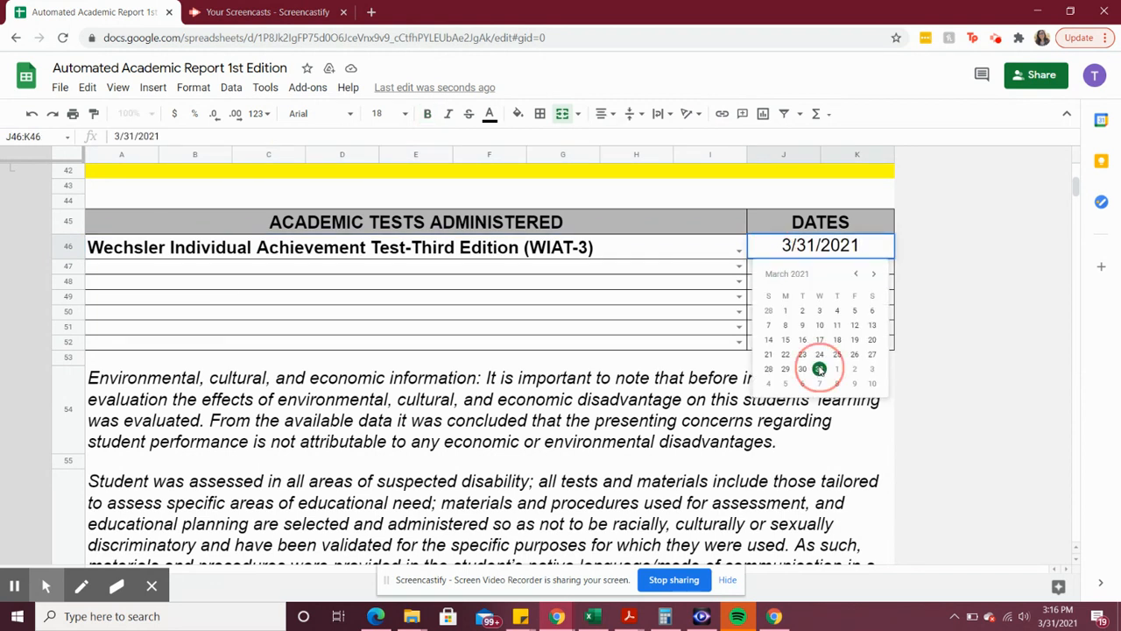
left_click(507, 317)
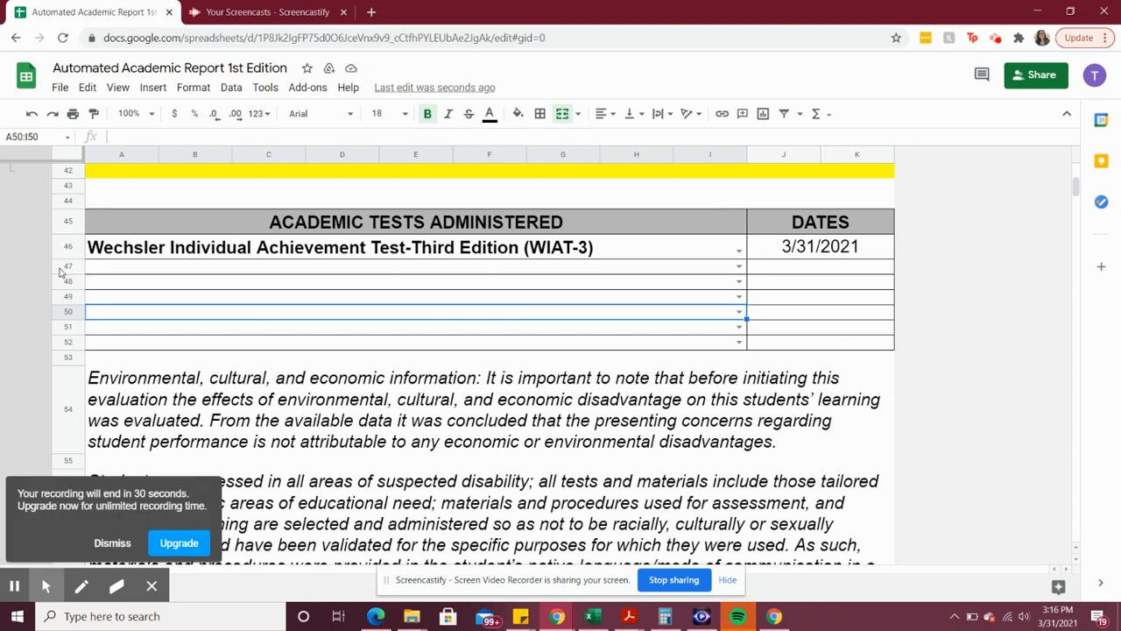
Hide the six blank rows 47–52 in the Academic Tests Administered table
left_click_drag(59, 270, 56, 342)
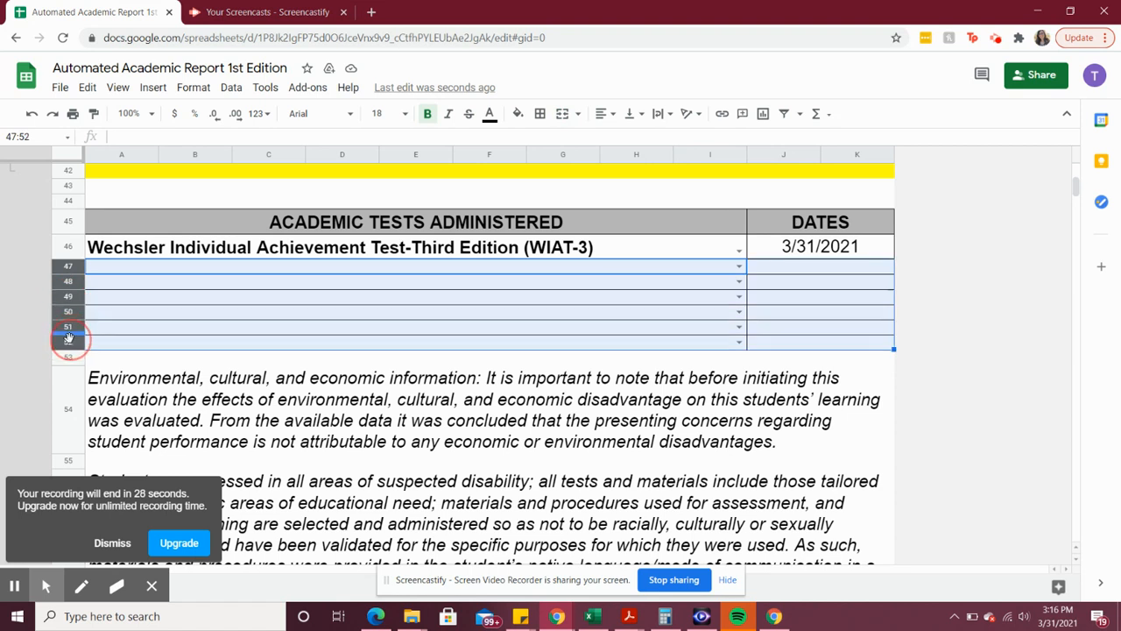
right_click(65, 267)
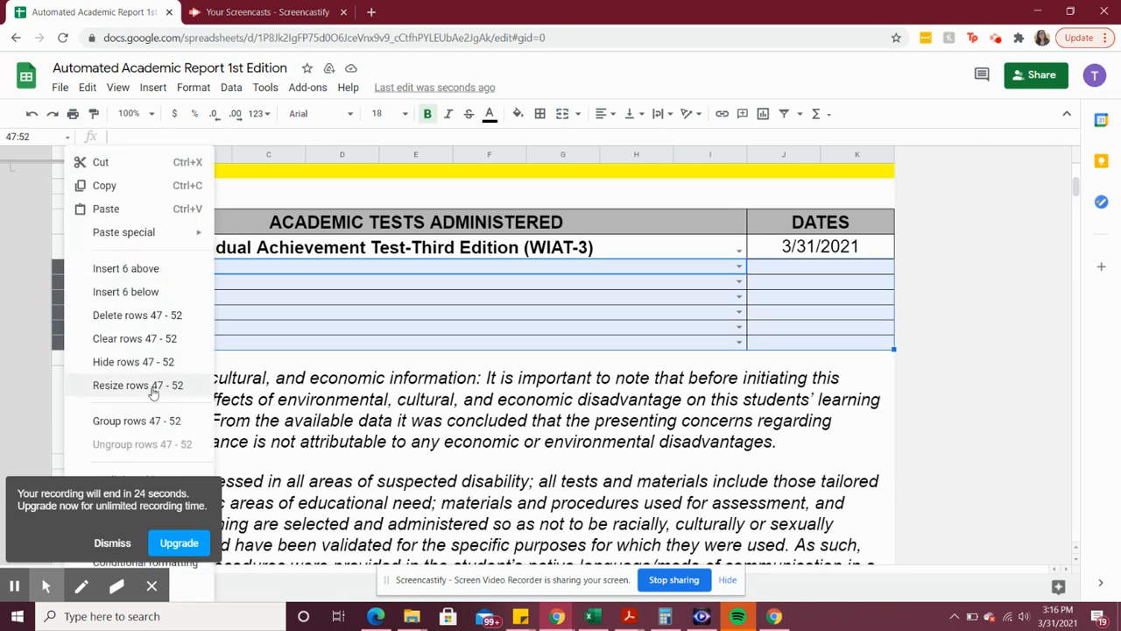
left_click(110, 366)
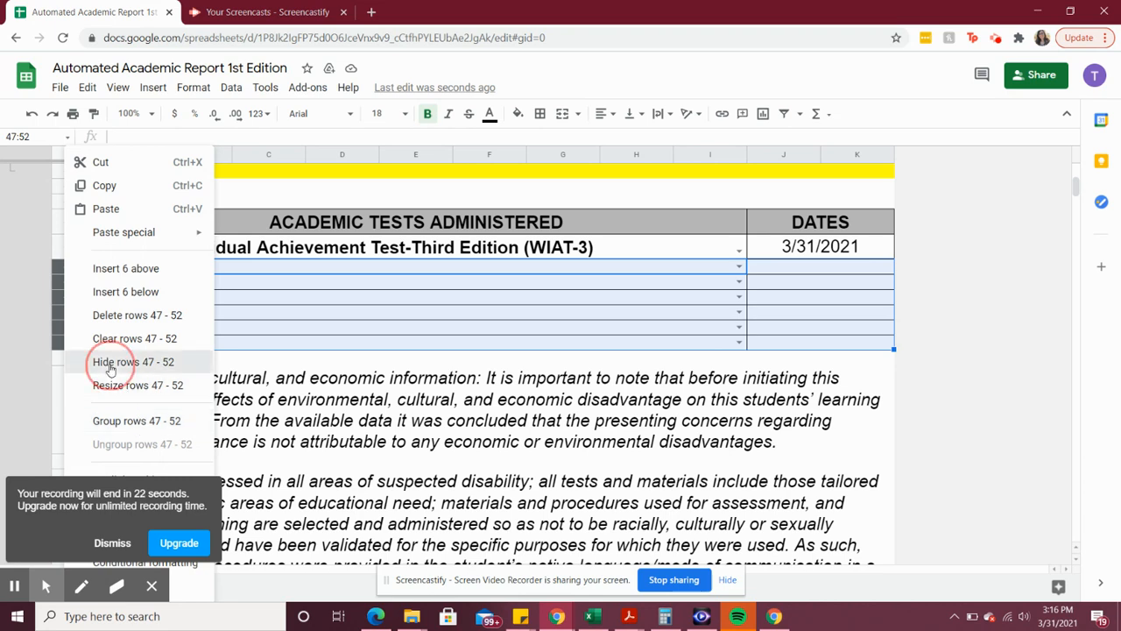